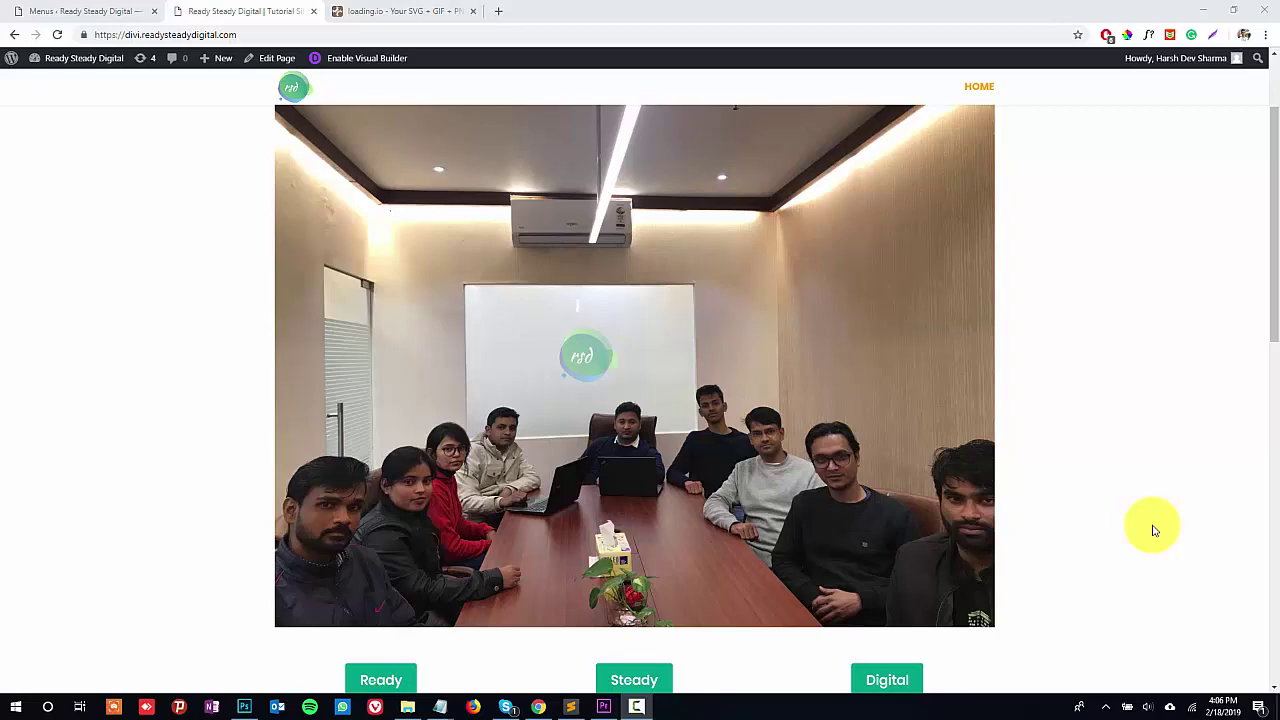
- Play the main company video and the two smaller videos embedded on the site's home page
scroll(1153, 530, "down", 3)
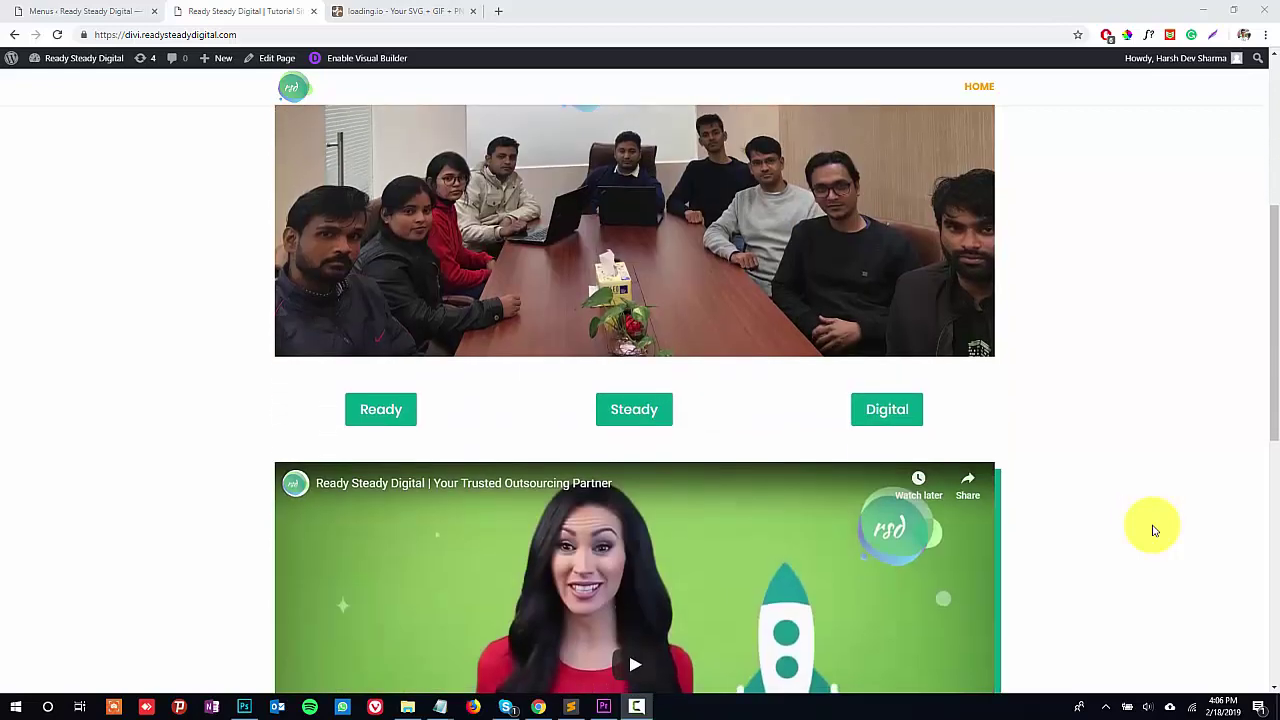
scroll(1153, 530, "down", 1)
scroll(1153, 530, "down", 1)
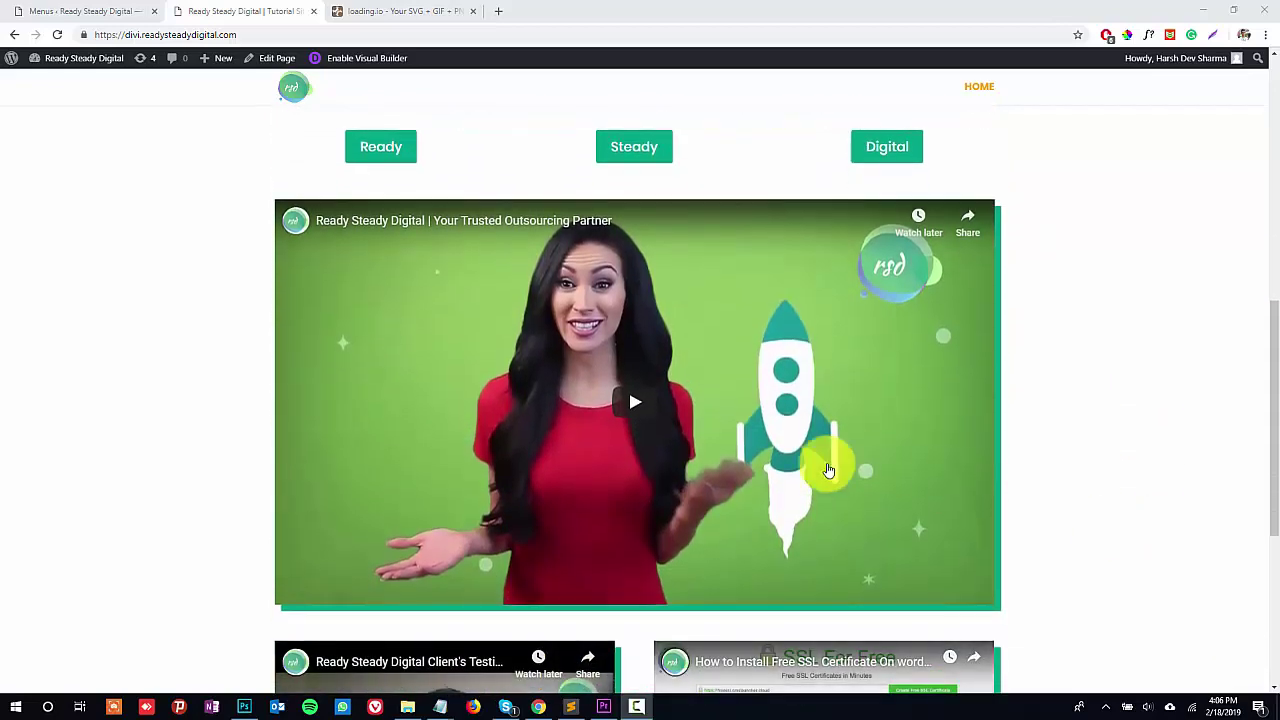
left_click(630, 405)
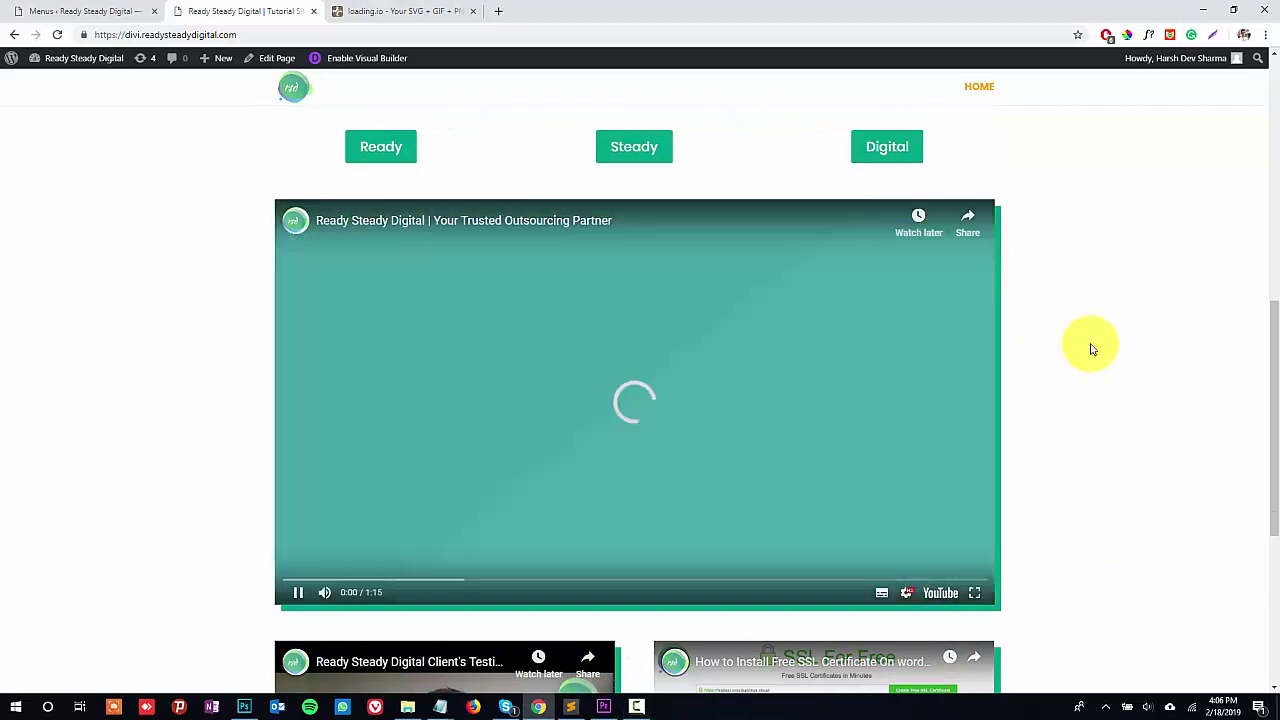
scroll(1092, 349, "down", 2)
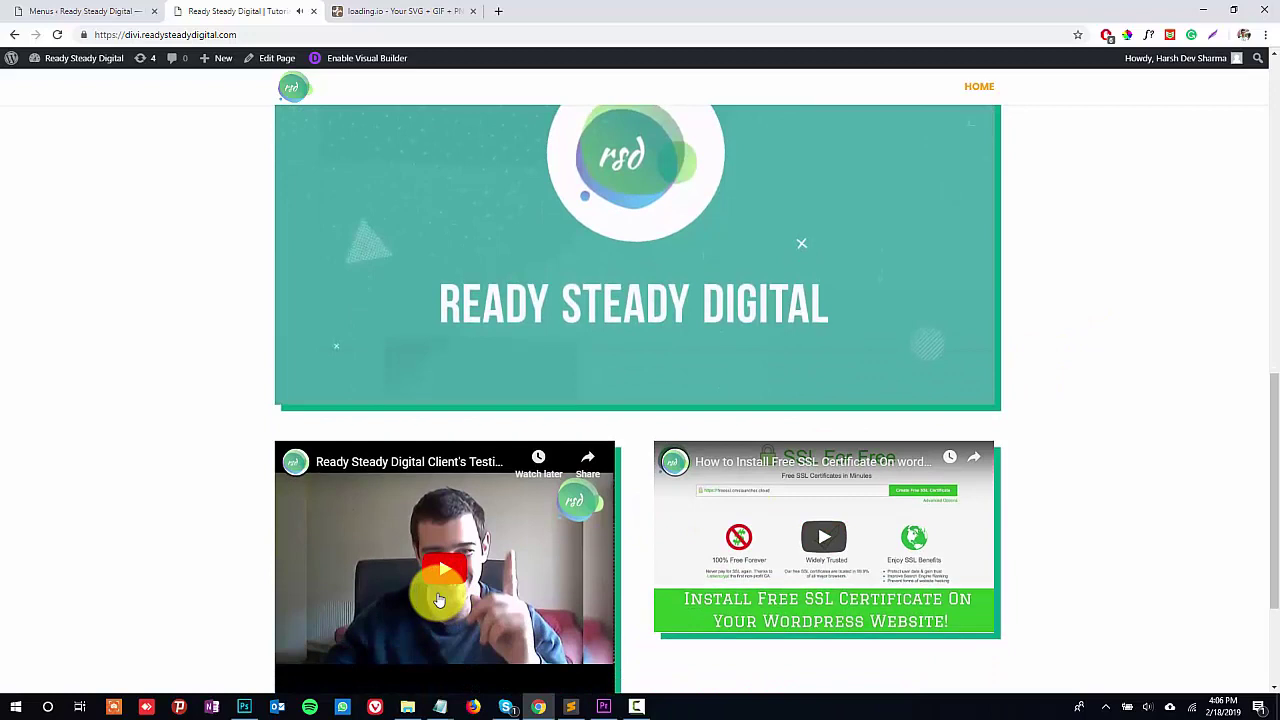
left_click(439, 599)
left_click(908, 535)
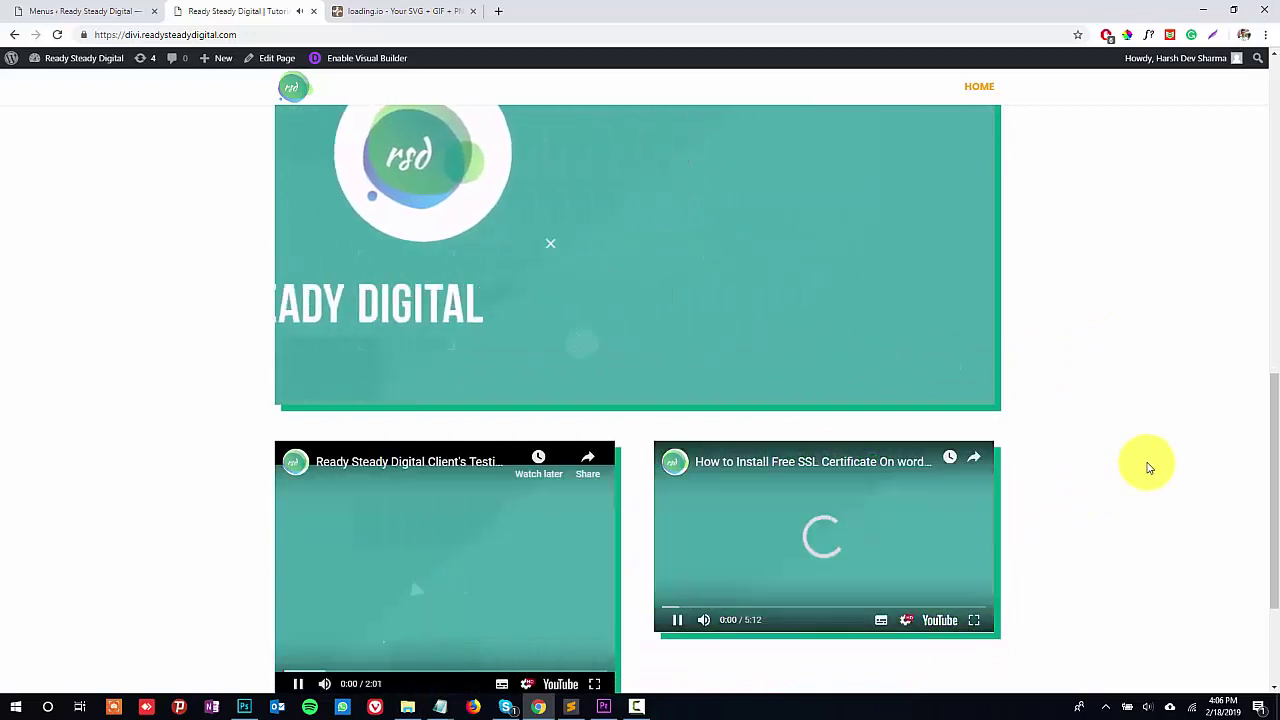
- Look over the home page with its videos playing, reload it, and check how the images and videos load
scroll(1148, 468, "up", 1)
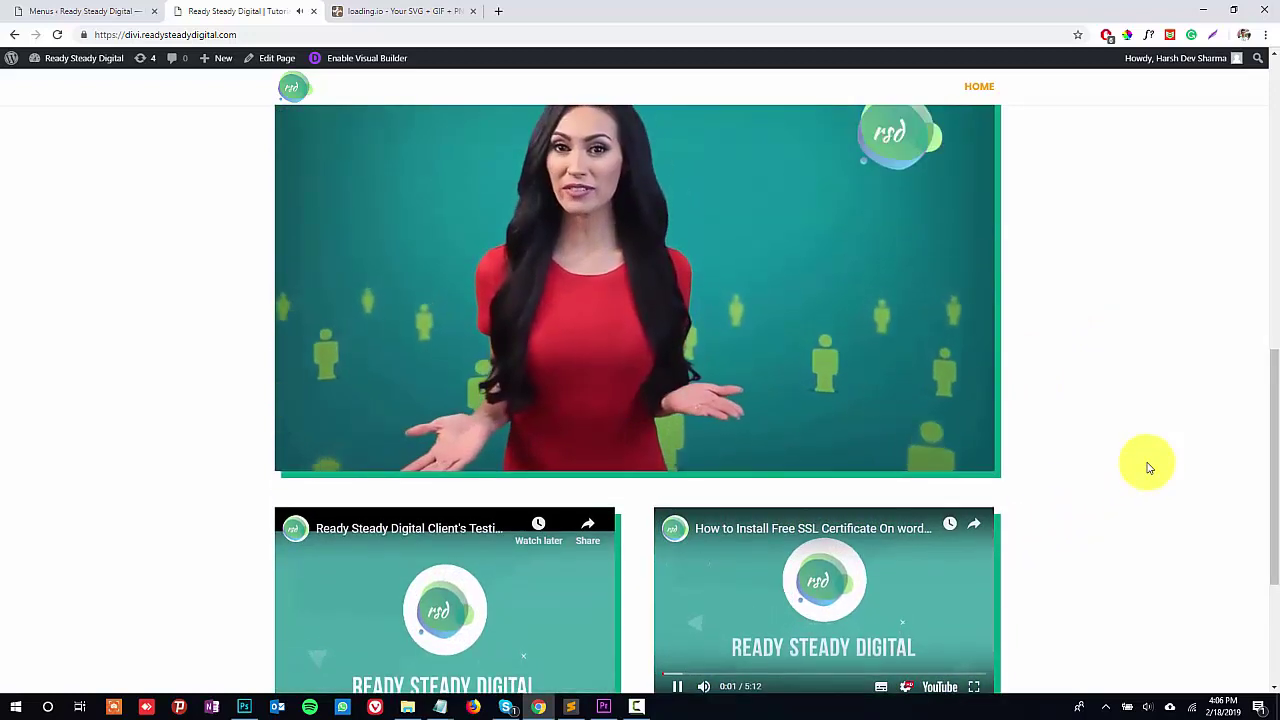
scroll(1148, 468, "down", 3)
scroll(1148, 468, "up", 1)
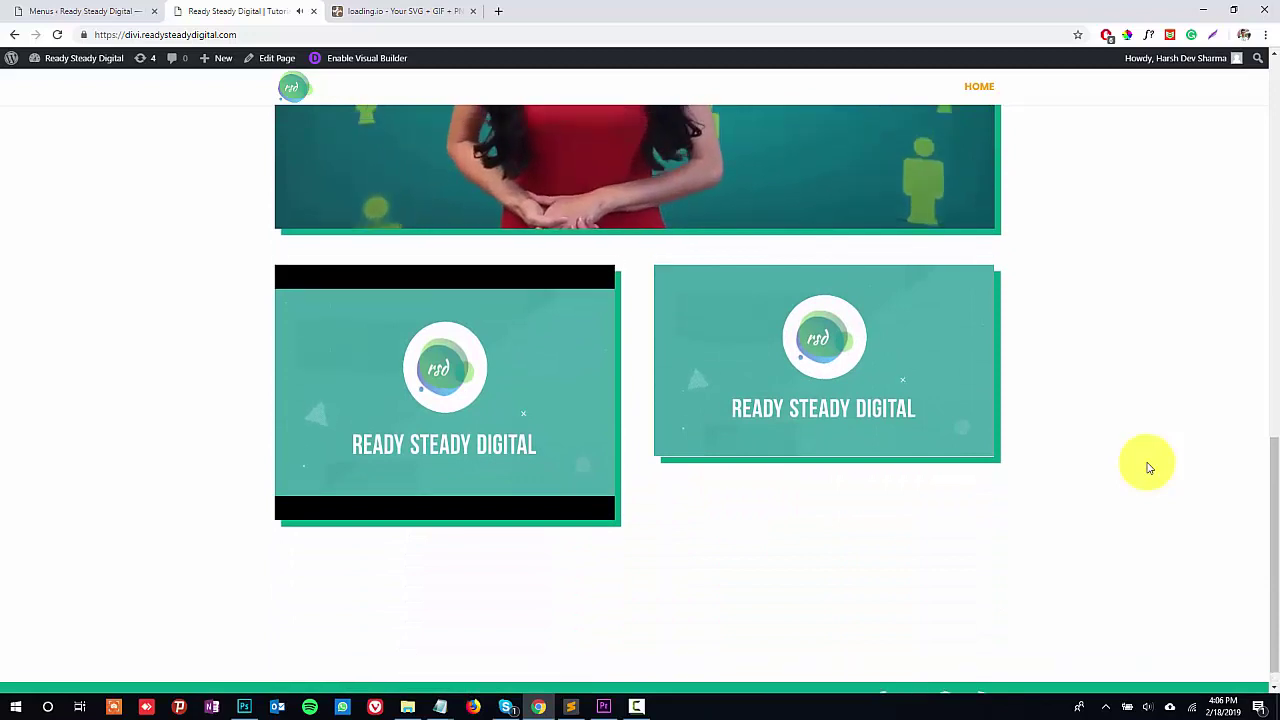
scroll(1148, 468, "up", 4)
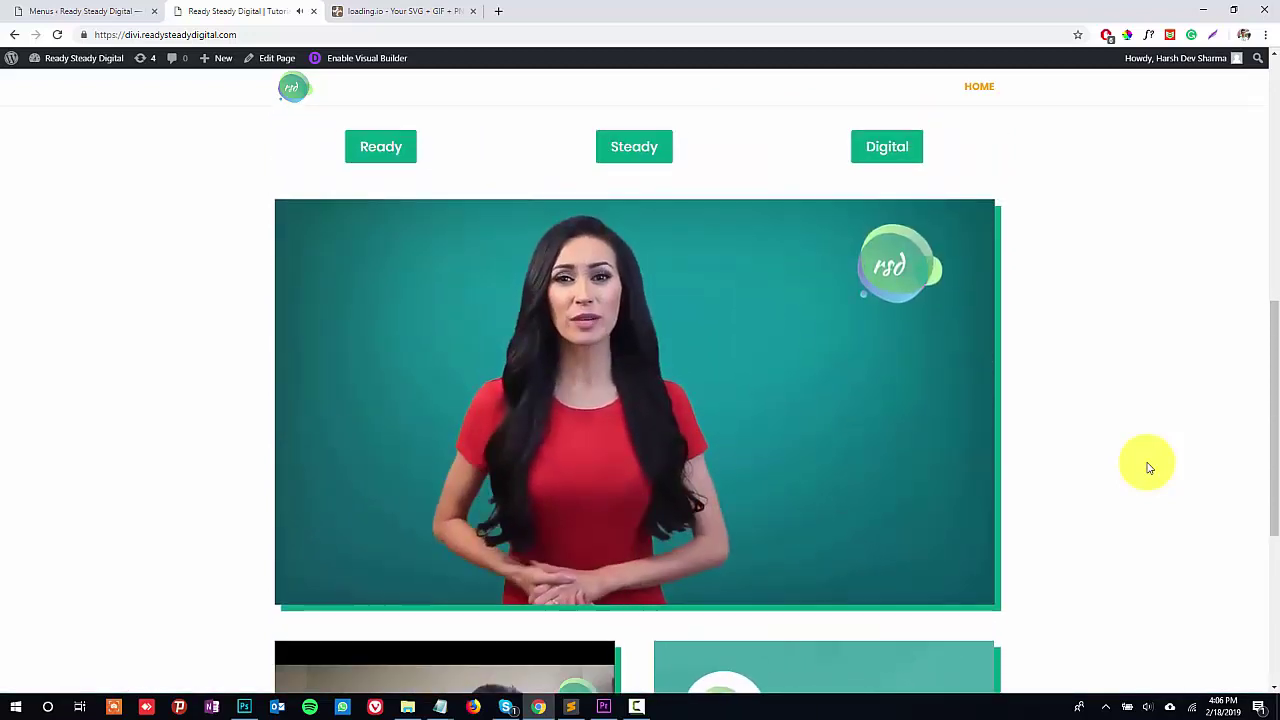
scroll(1148, 468, "down", 1)
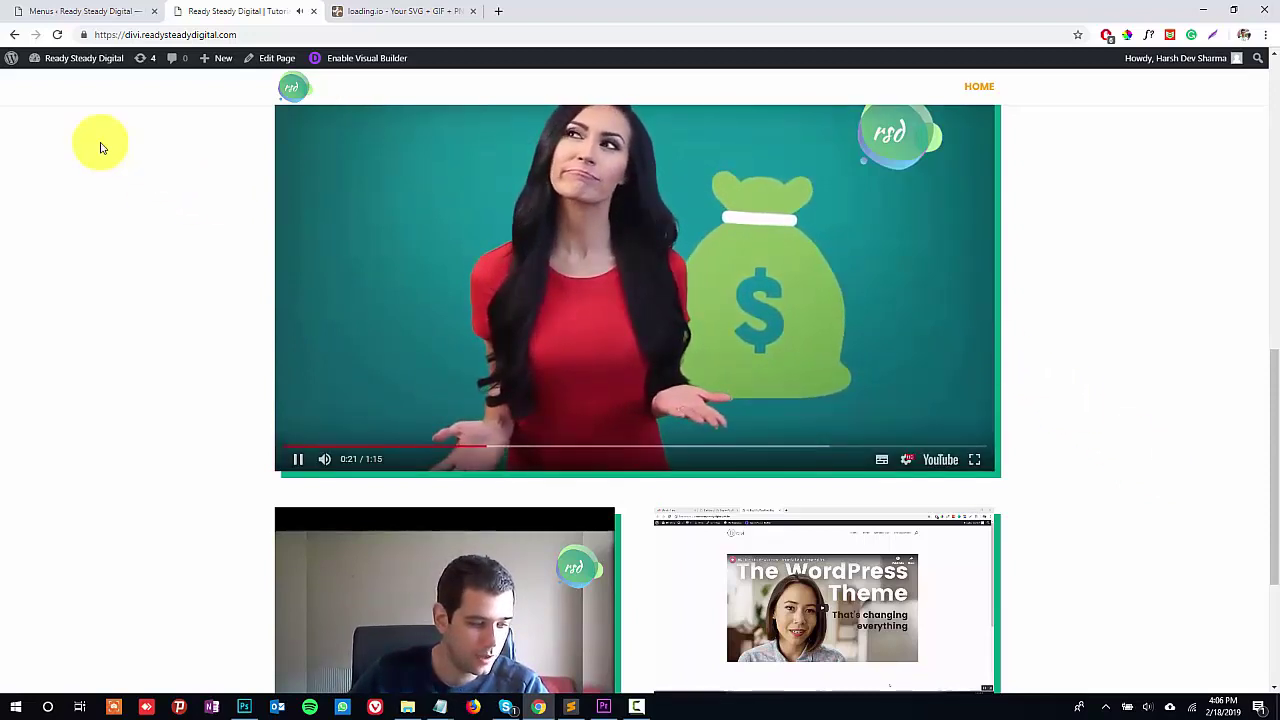
left_click(58, 35)
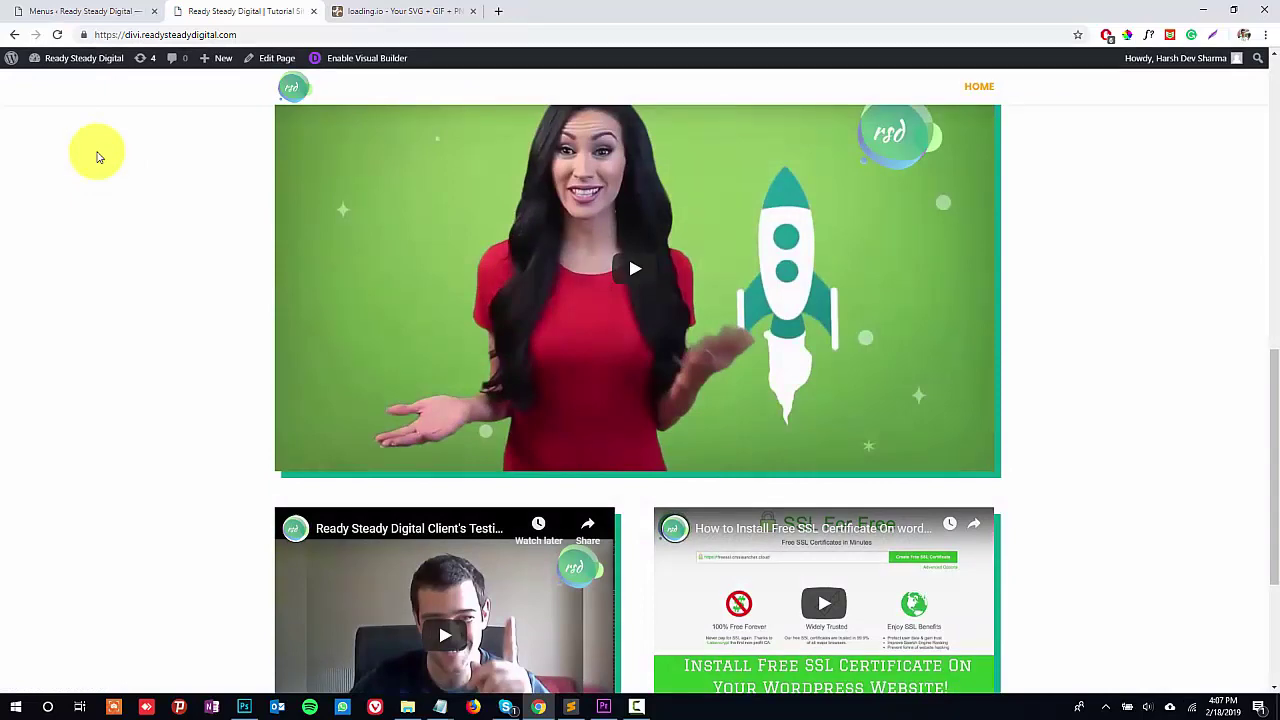
scroll(88, 337, "up", 4)
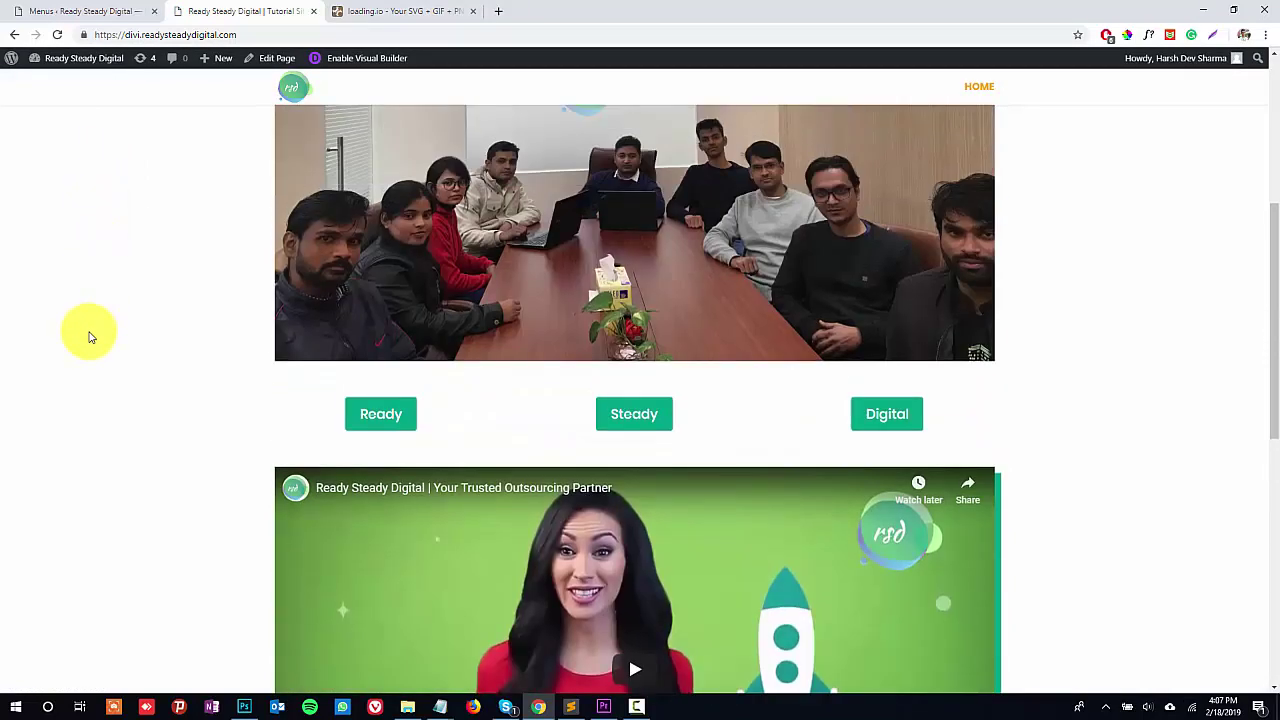
scroll(88, 337, "up", 3)
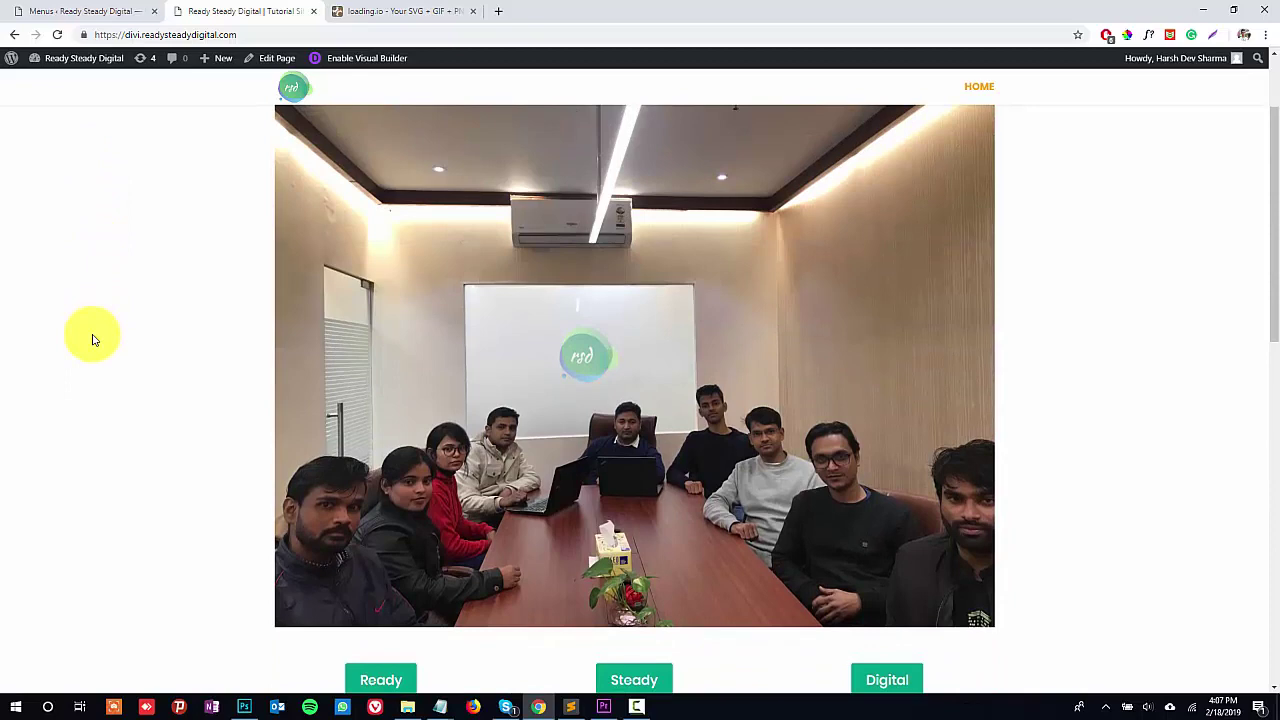
- Switch to loading.io and choose the pacman preloader
left_click(434, 10)
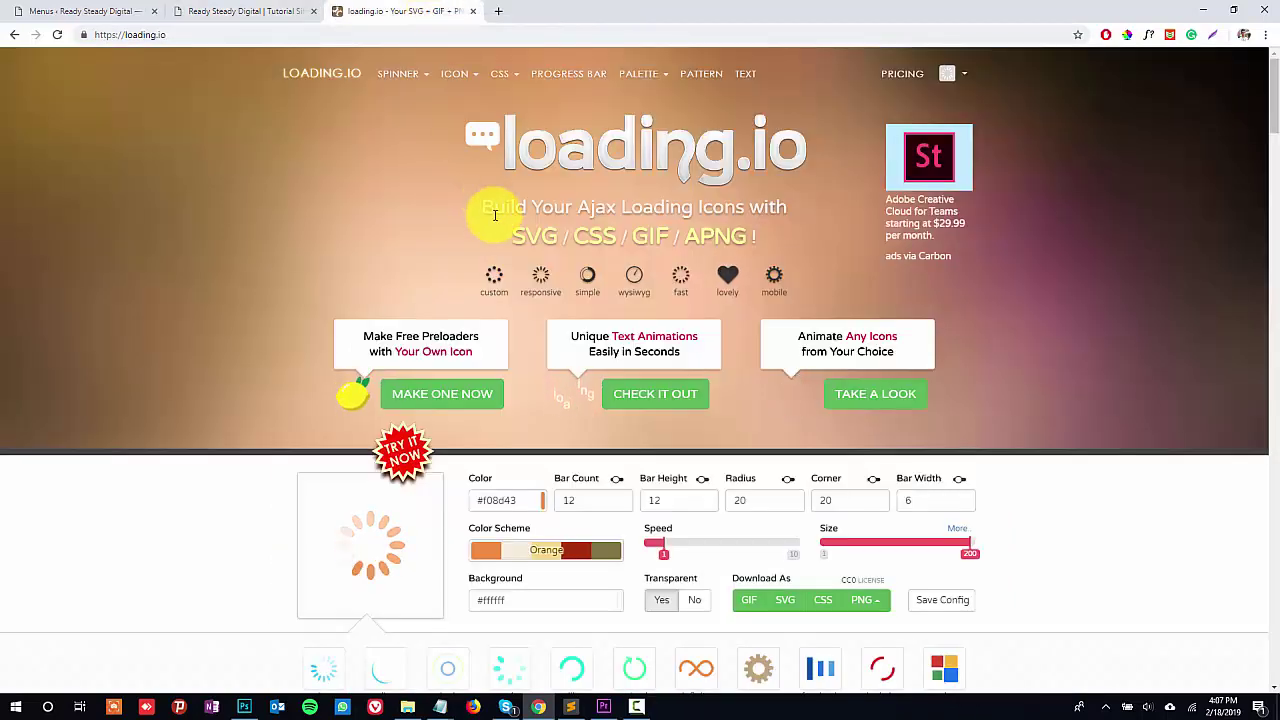
scroll(500, 330, "down", 3)
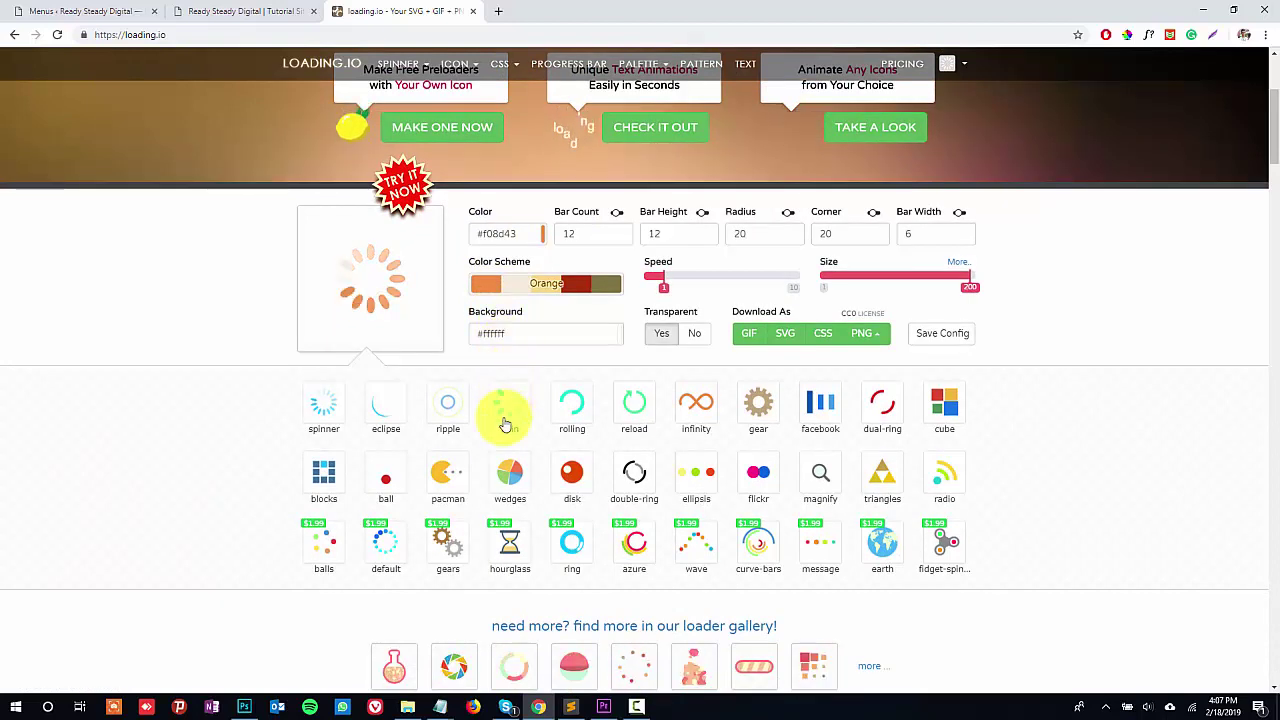
left_click(459, 479)
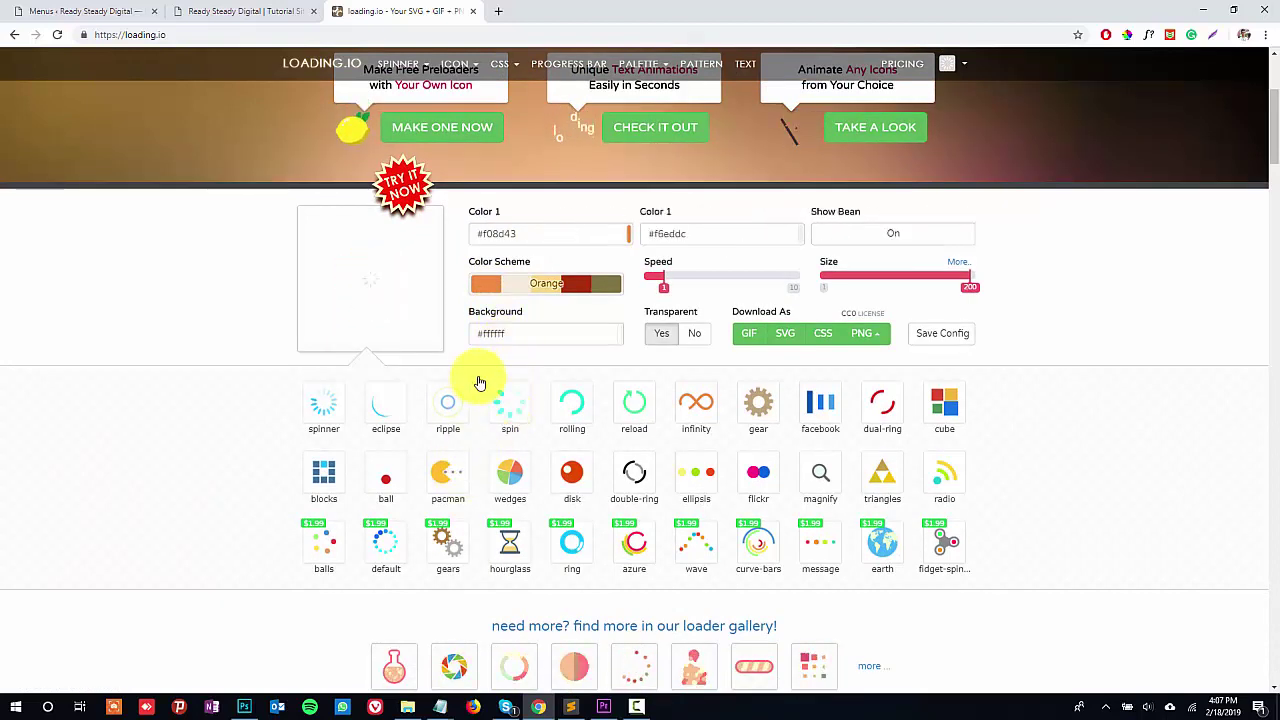
- Set the pacman preloader's first colour to green #28c037 and its second colour to brown #9b7a3a
double_click(520, 234)
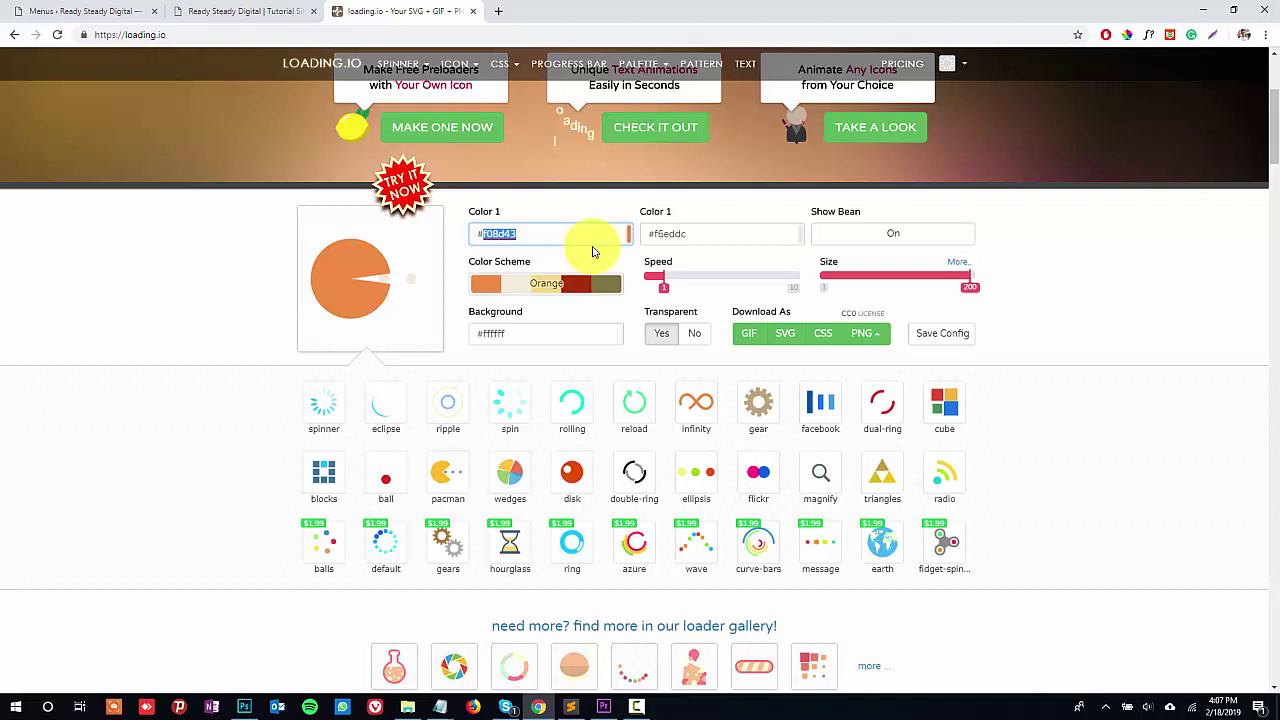
left_click(470, 258)
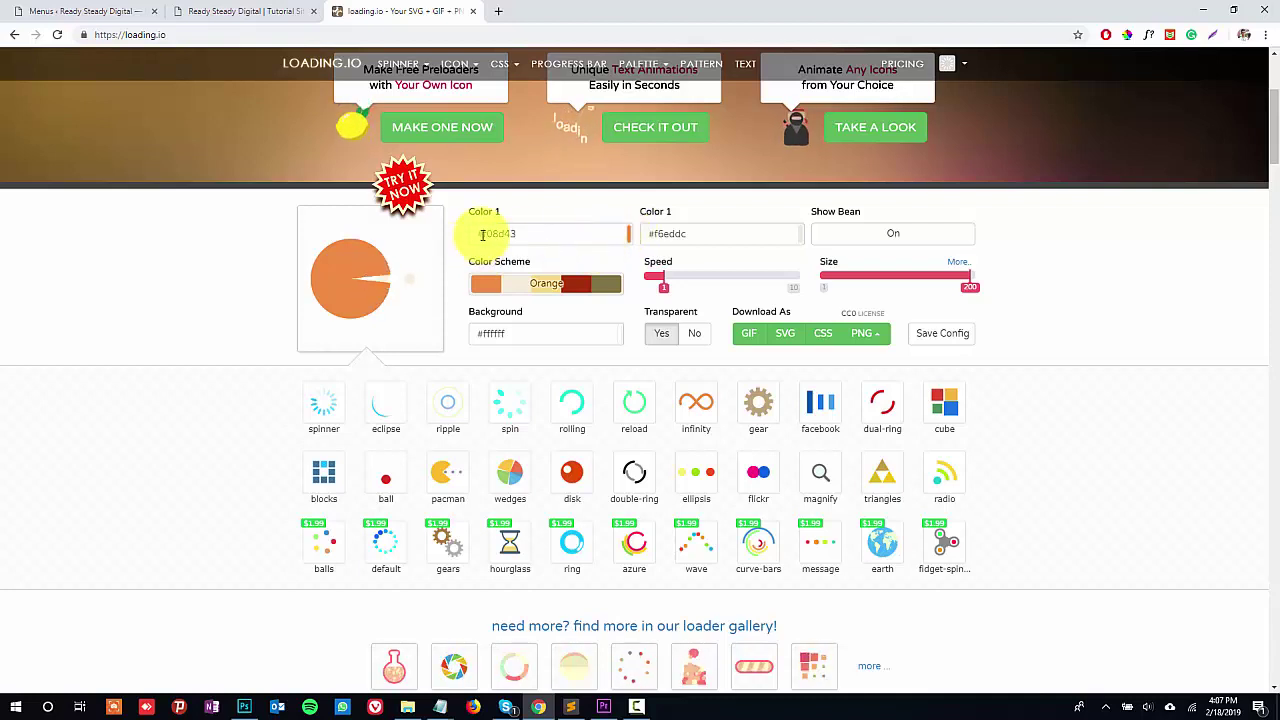
left_click(482, 234)
left_click(513, 309)
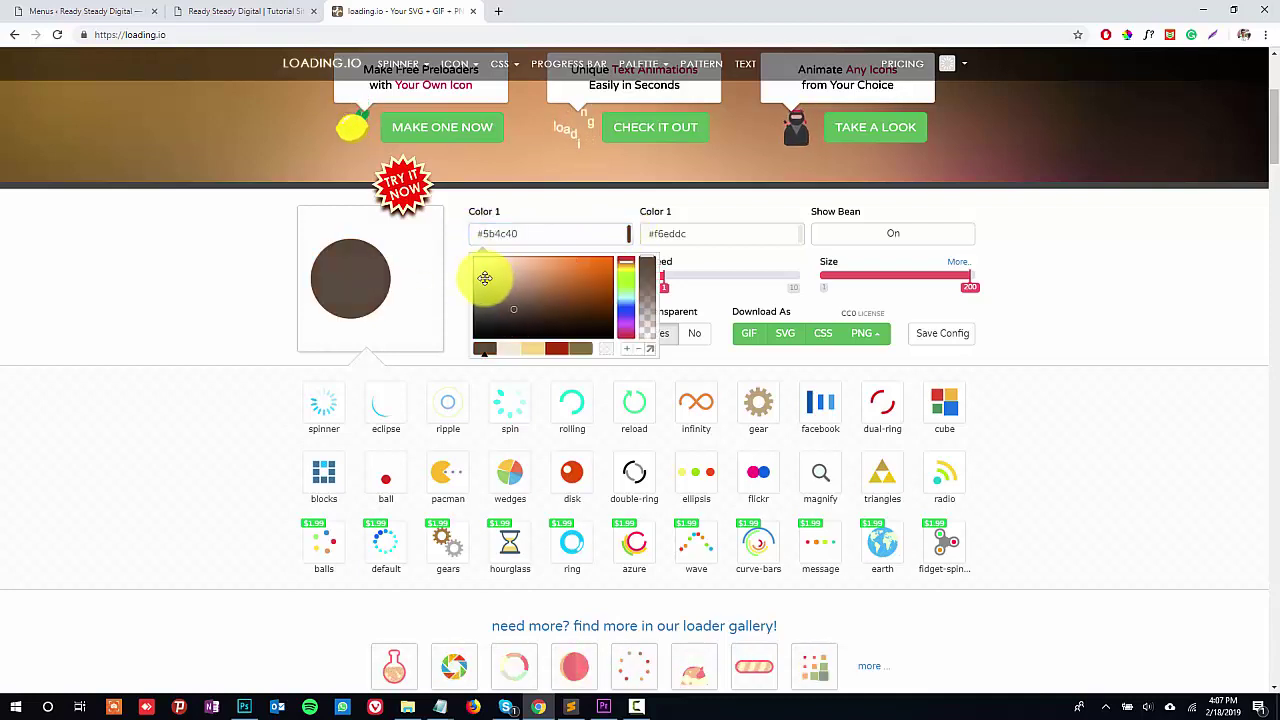
left_click(557, 338)
left_click_drag(627, 293, 608, 253)
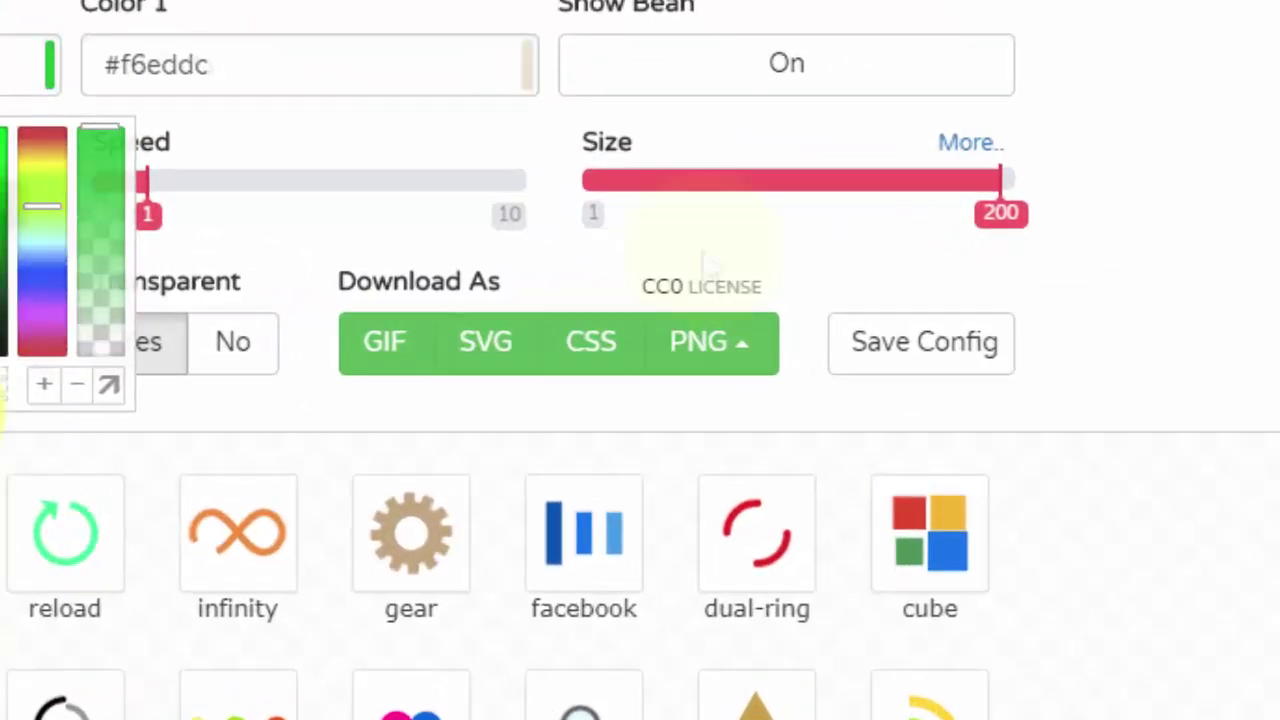
left_click(394, 145)
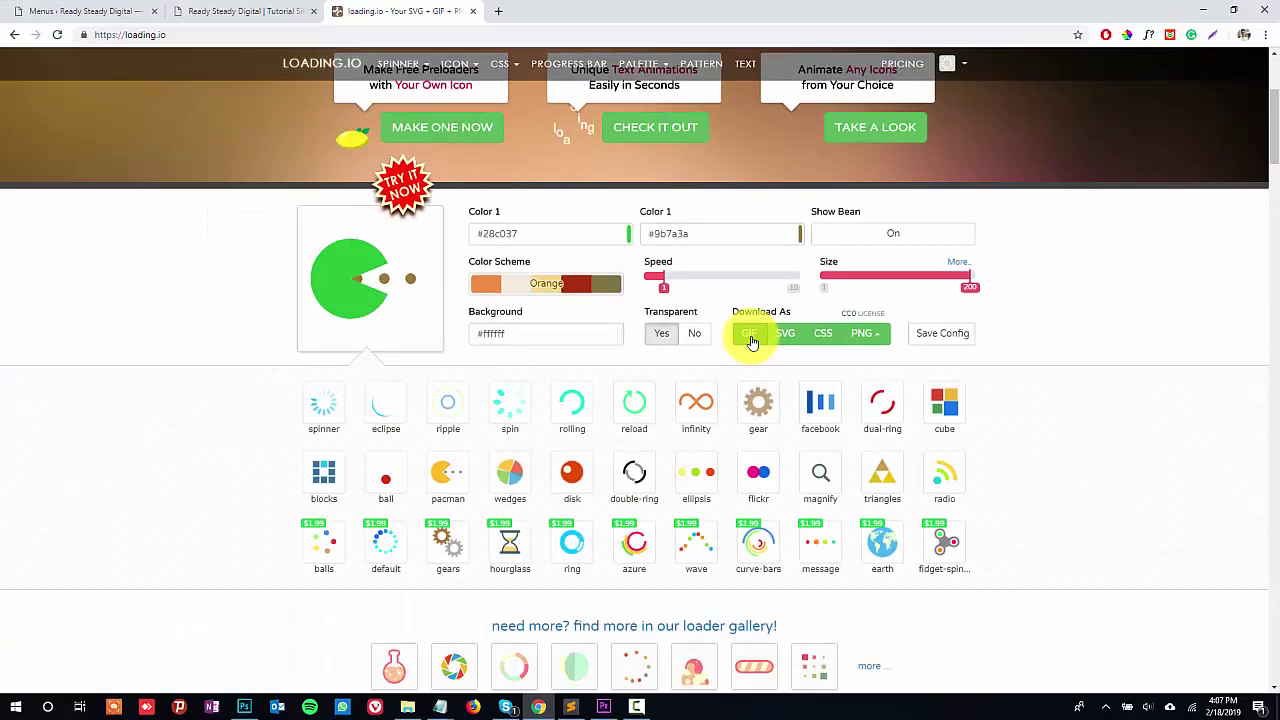
- Download the customised pacman preloader as a free GIF
left_click(394, 362)
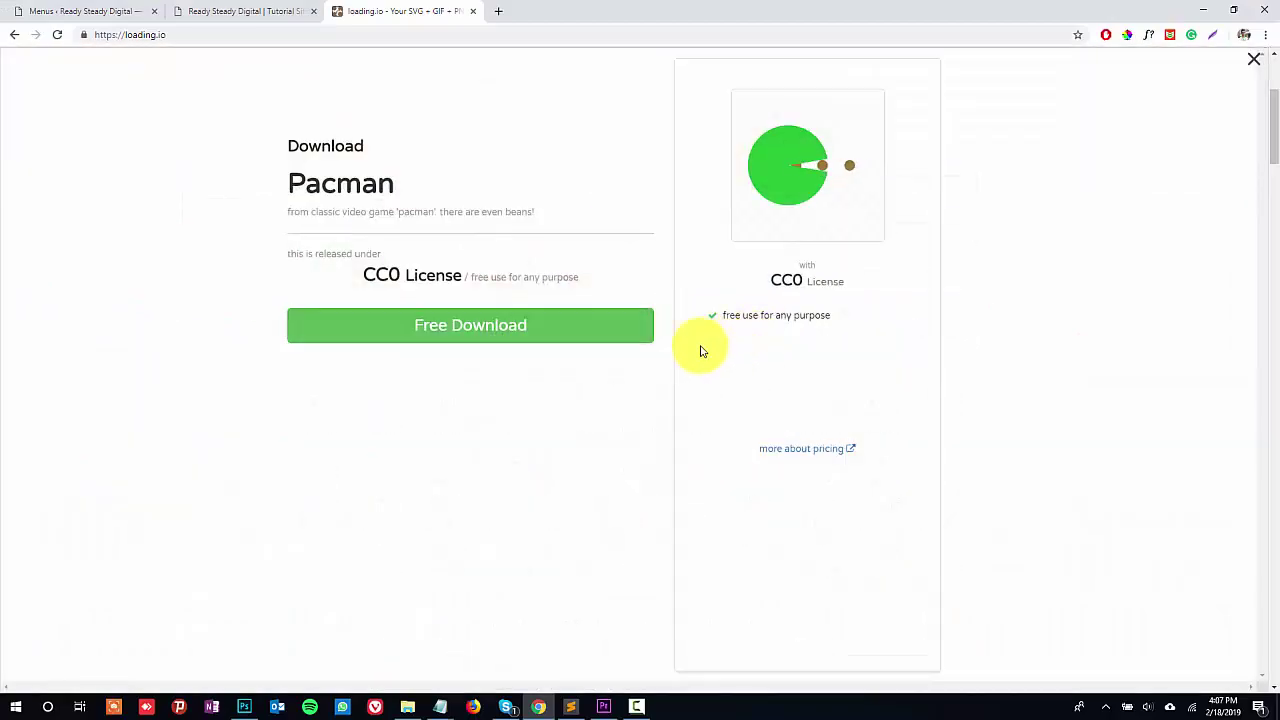
left_click(519, 330)
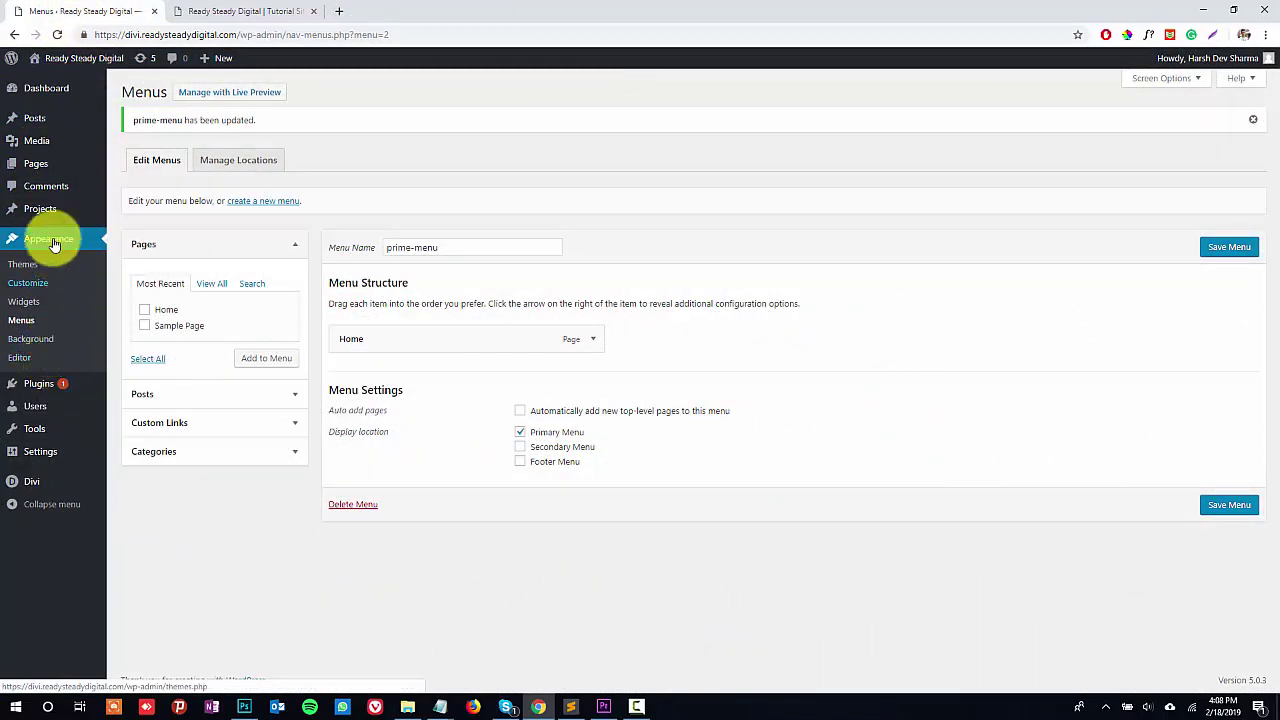
- Upload the Cube-1s-200px image from the Desktop as new media in WordPress
mouse_move(51, 143)
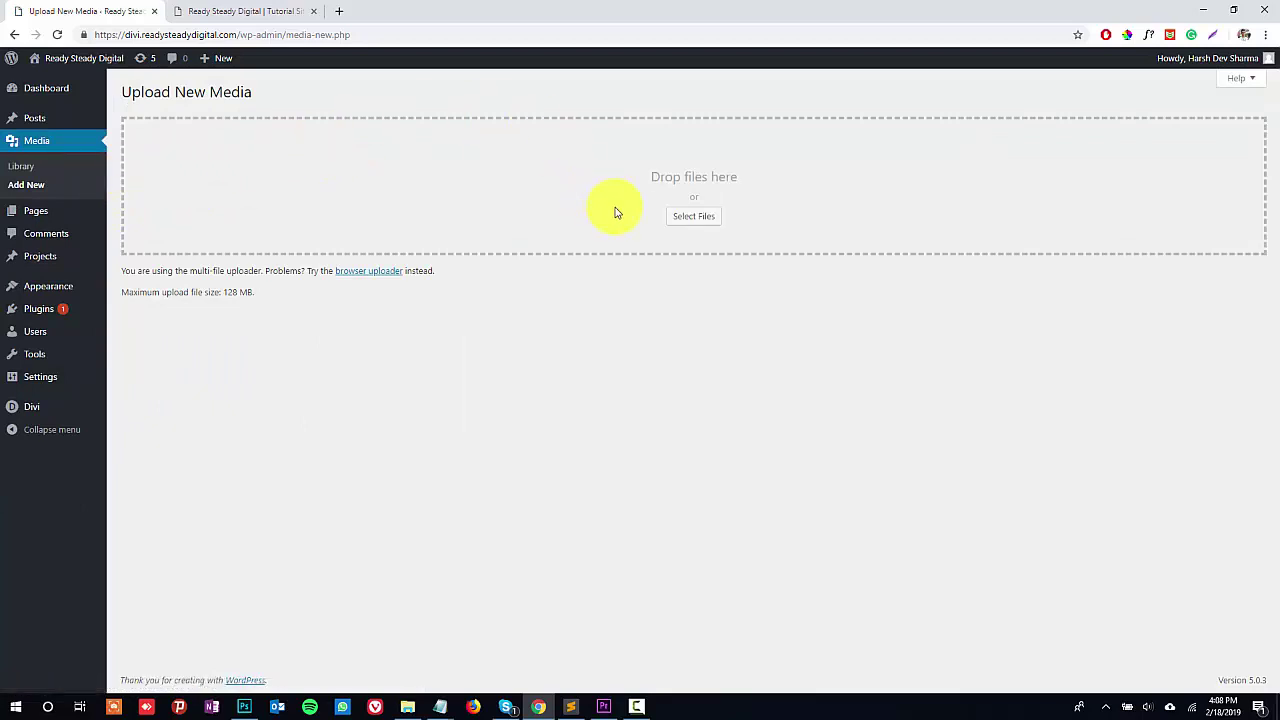
left_click(697, 216)
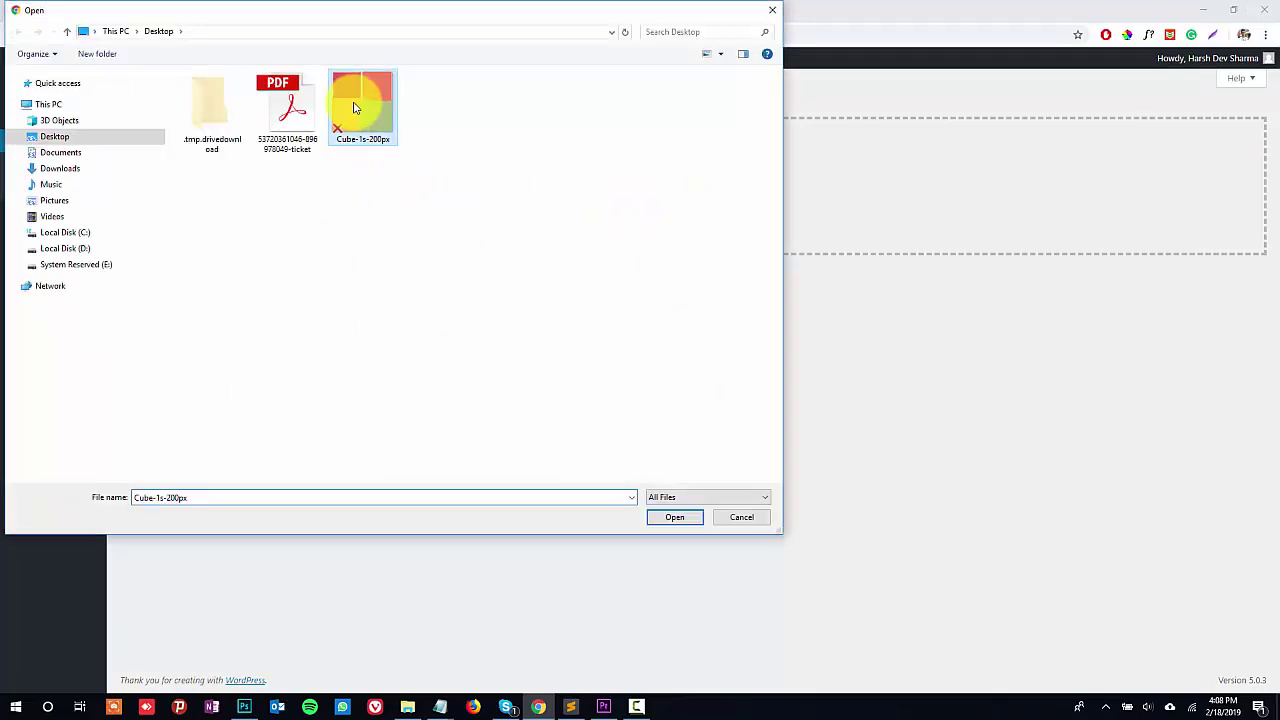
left_click(672, 517)
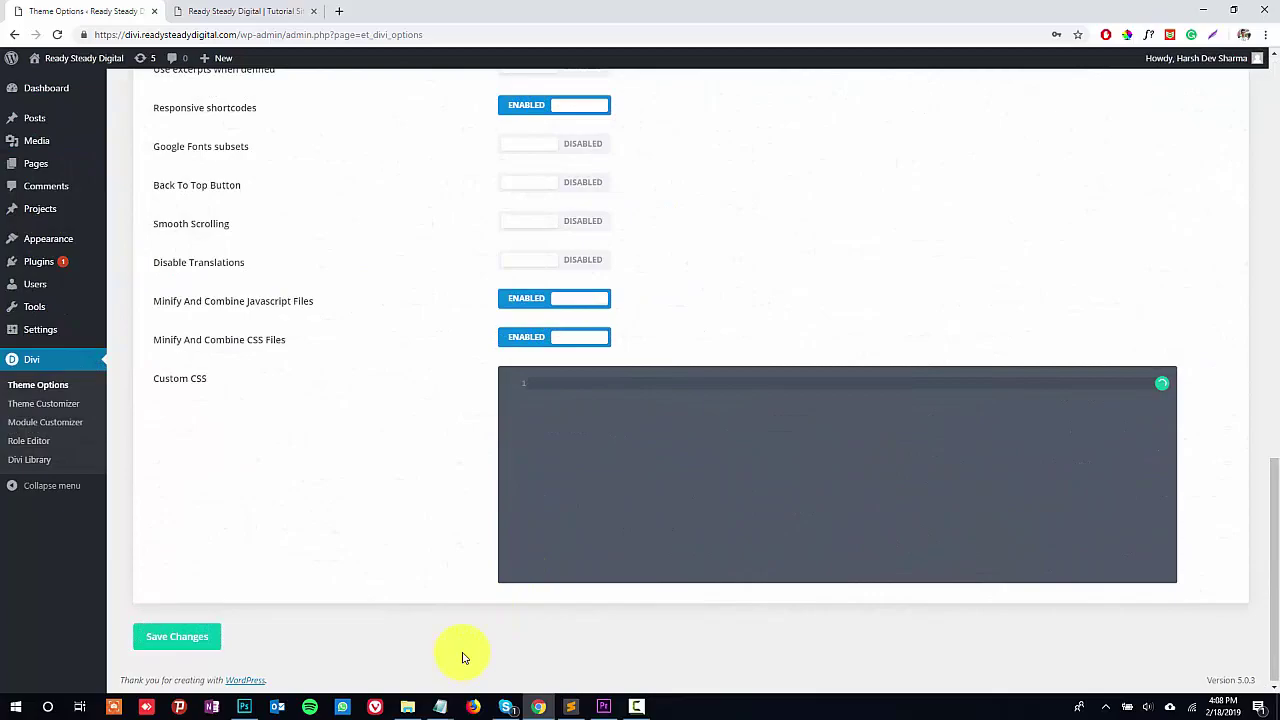
- Copy all the .rsd-loader CSS code from Sublime Text into the Custom CSS field of the Divi Theme Options
left_click(574, 707)
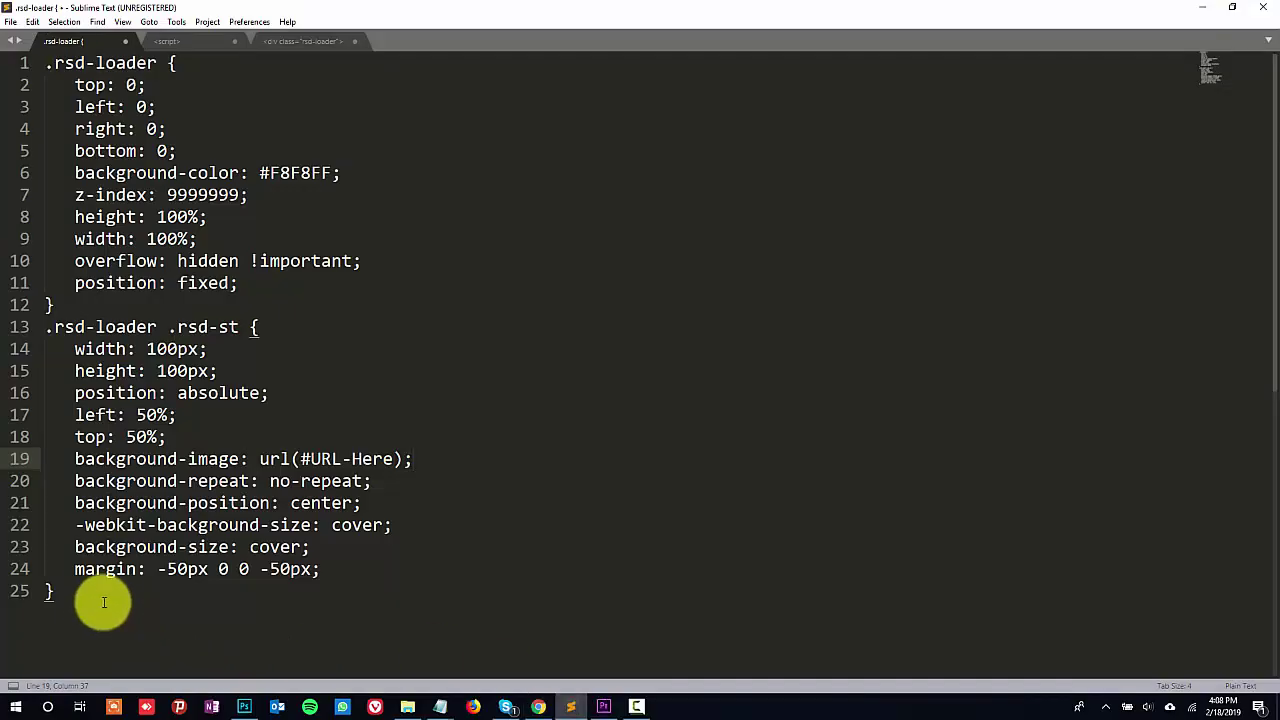
left_click_drag(85, 588, 40, 65)
right_click(84, 84)
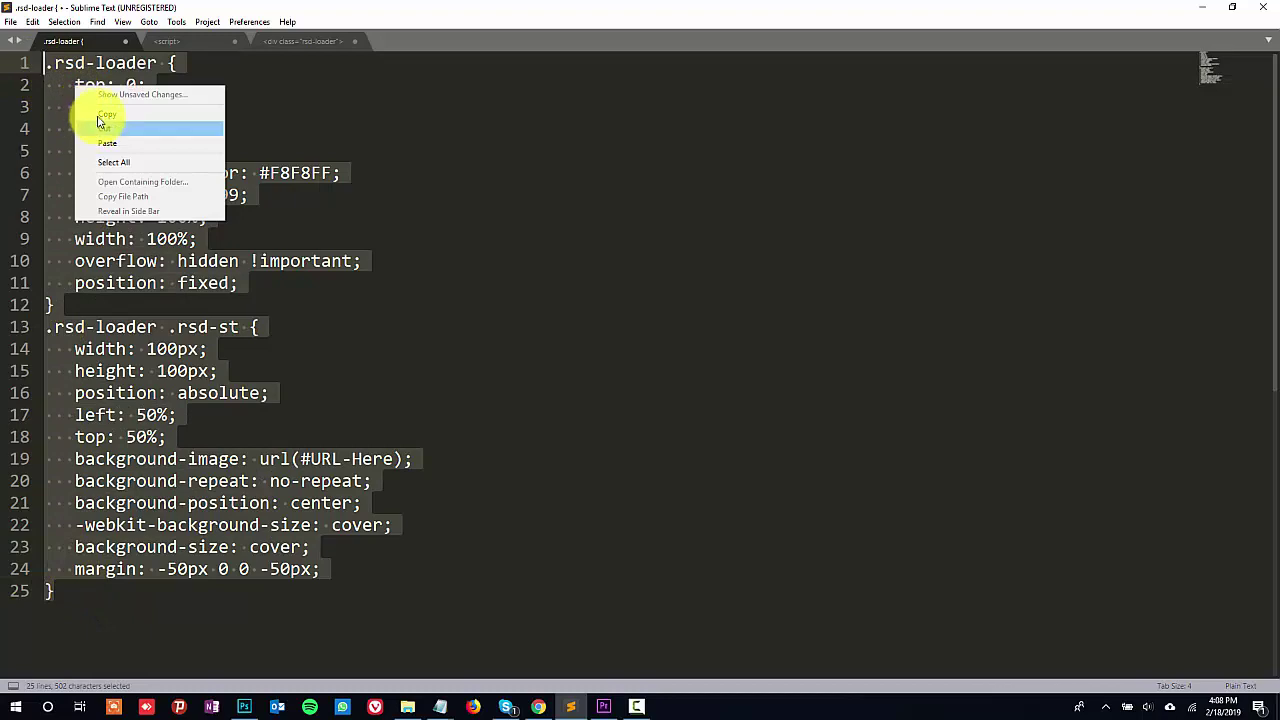
left_click(98, 114)
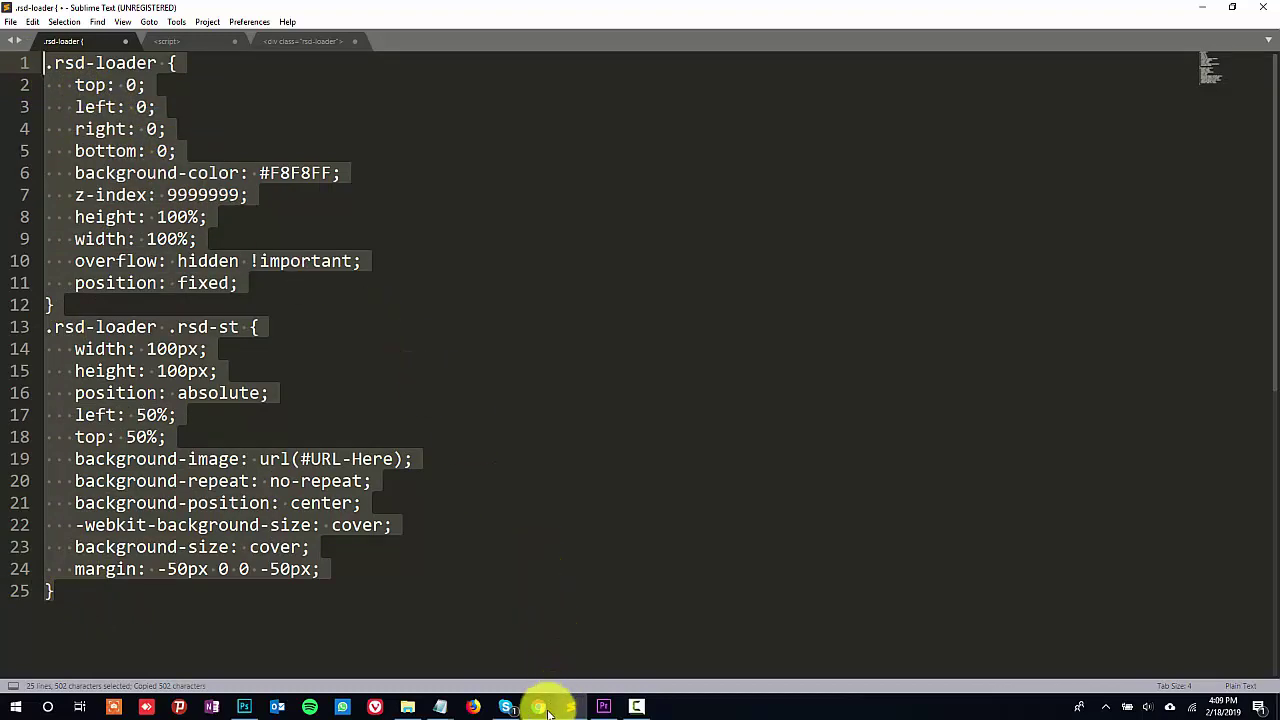
left_click(544, 708)
right_click(546, 380)
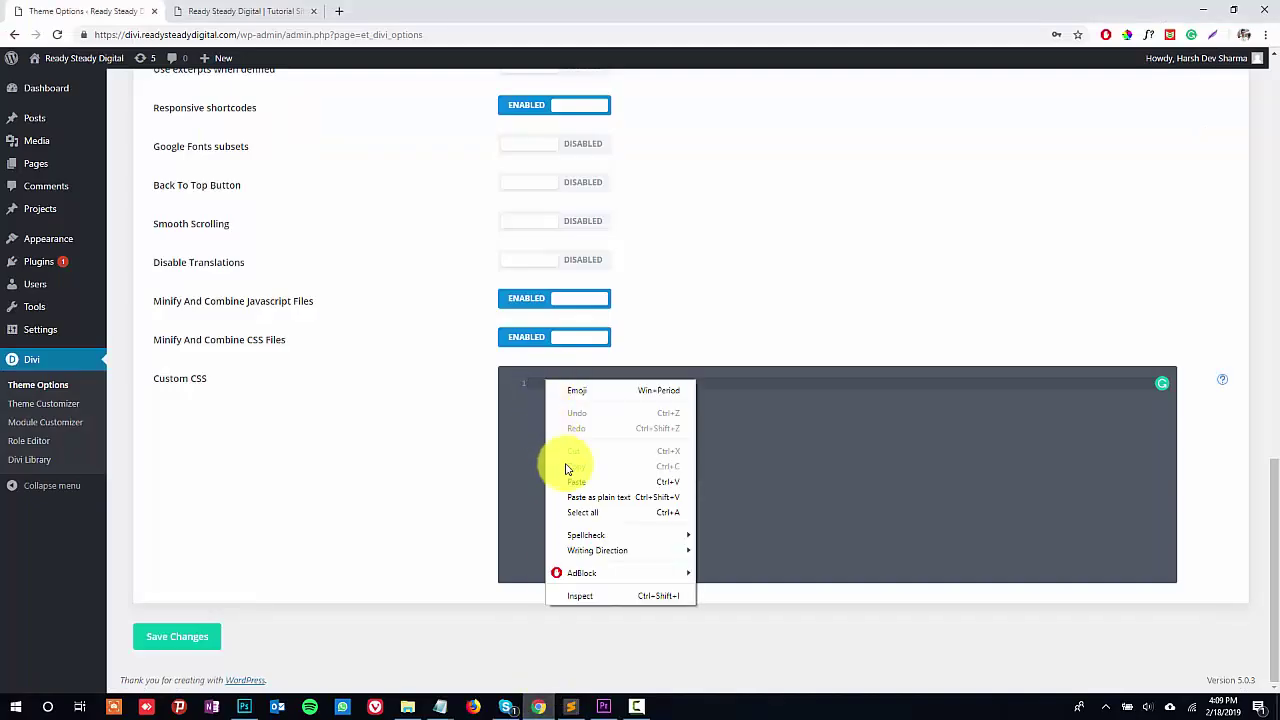
left_click(577, 482)
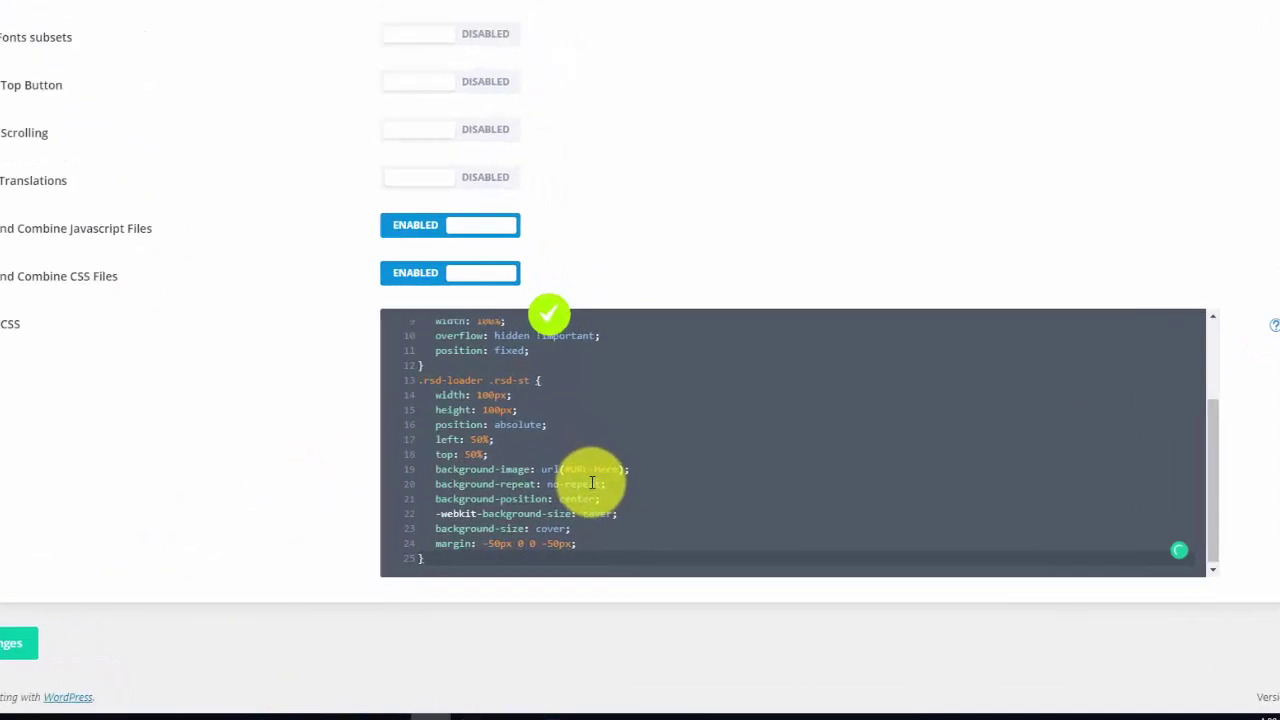
- Select the #URL-Here placeholder, copy the file URL of the first cube GIF in the Media Library, and return to the Divi Theme Options
scroll(668, 505, "up", 3)
scroll(448, 437, "down", 3)
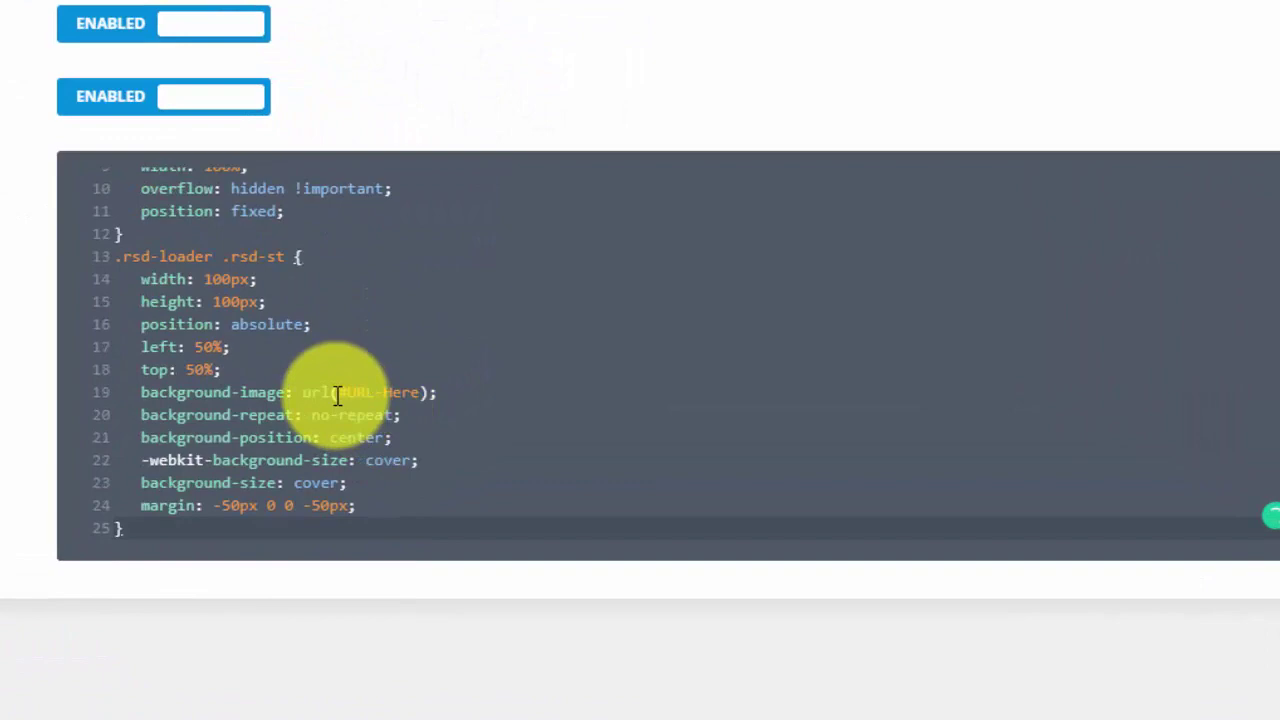
left_click_drag(338, 393, 410, 393)
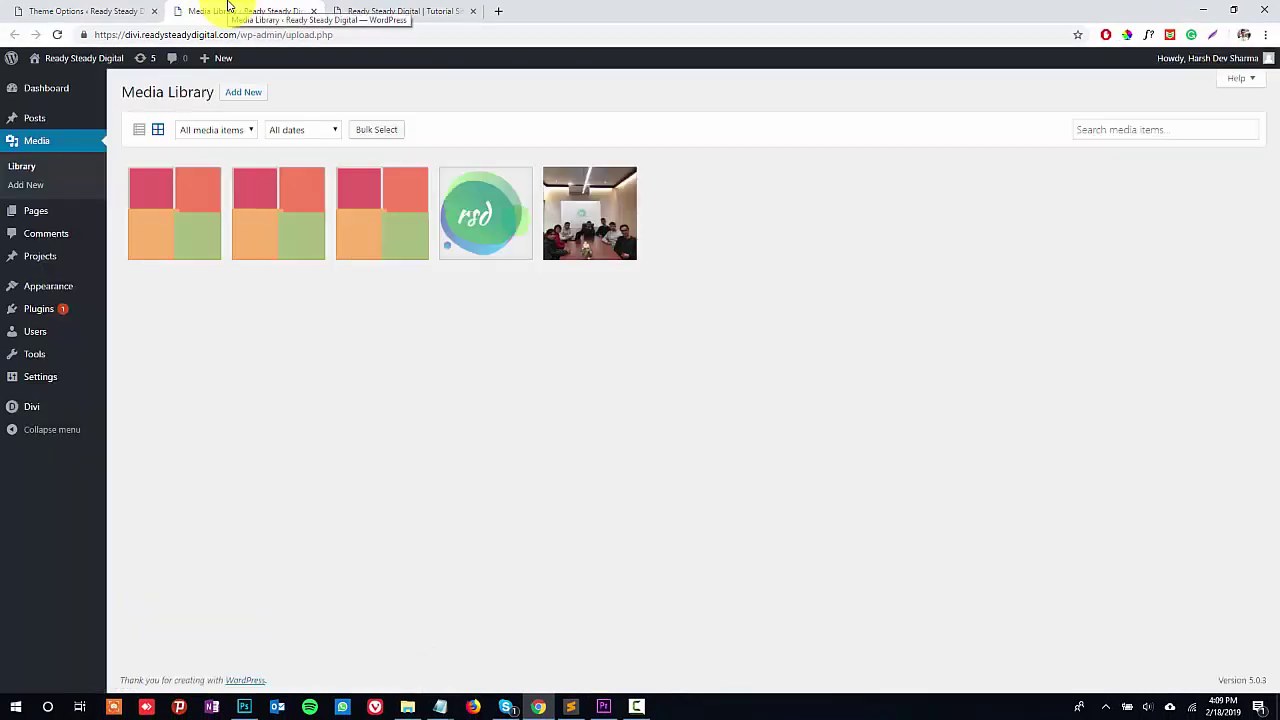
left_click(184, 213)
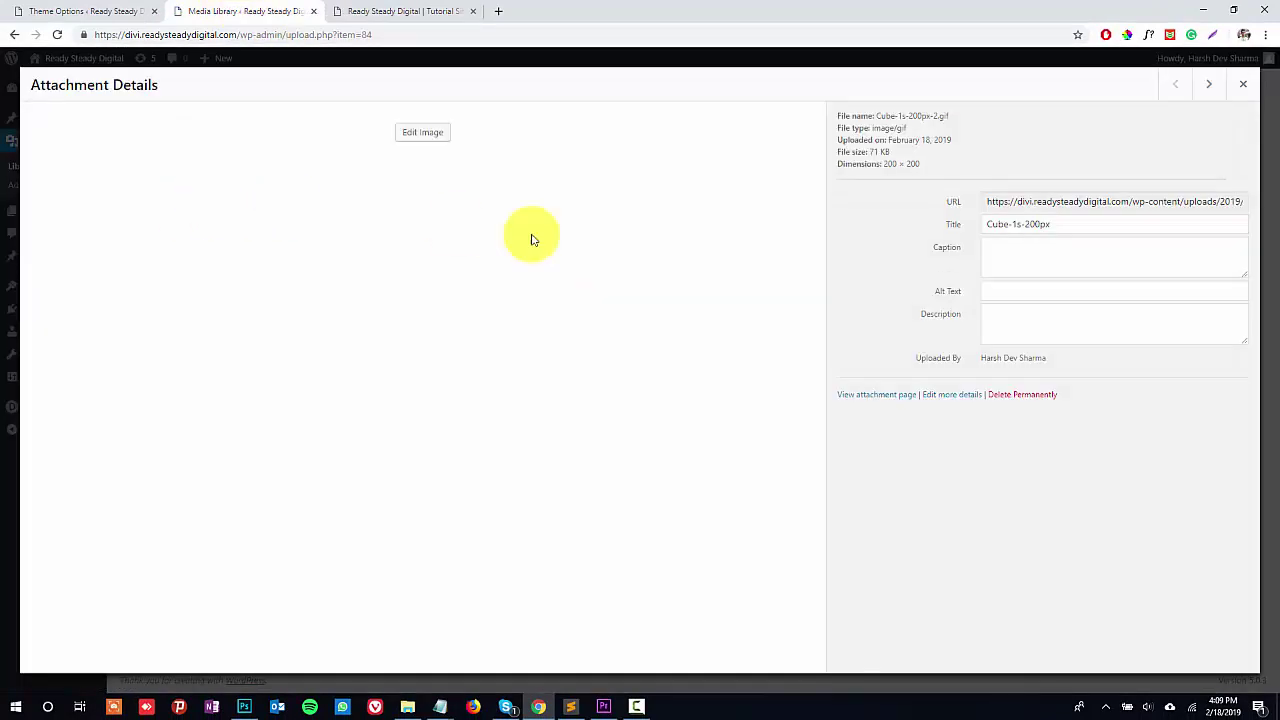
left_click(1031, 203)
right_click(1031, 203)
left_click(1026, 217)
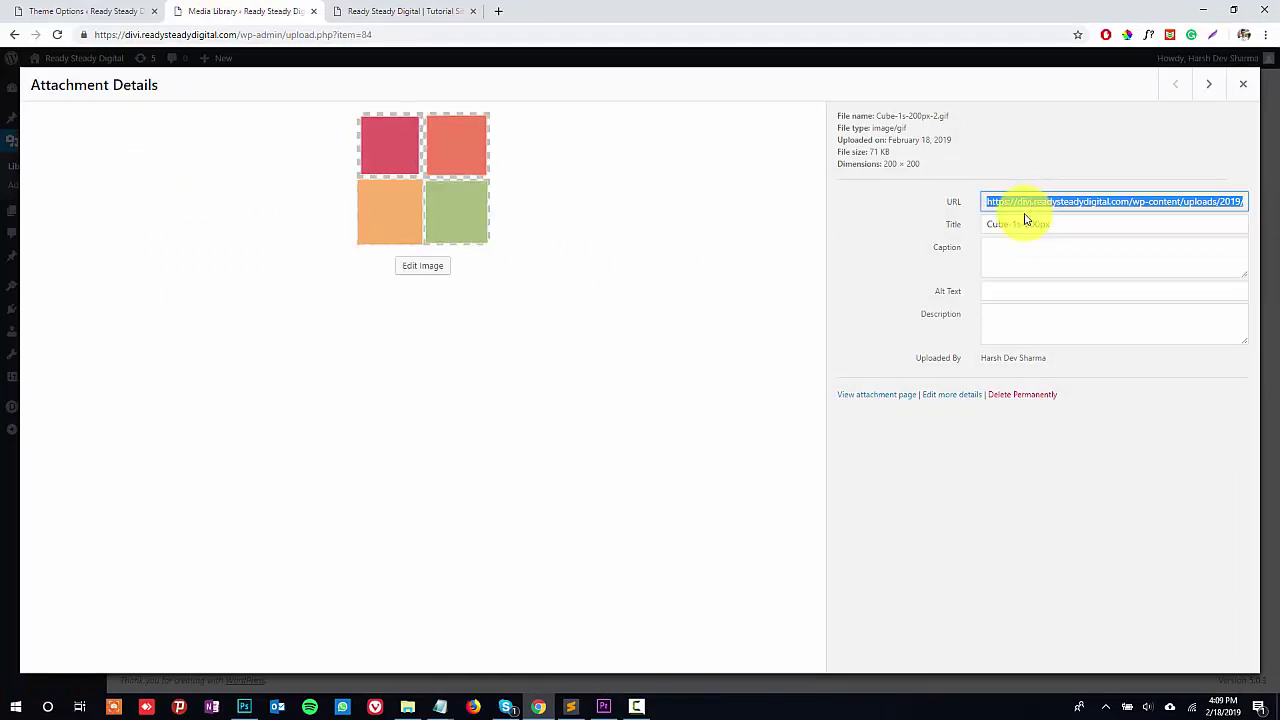
left_click(96, 13)
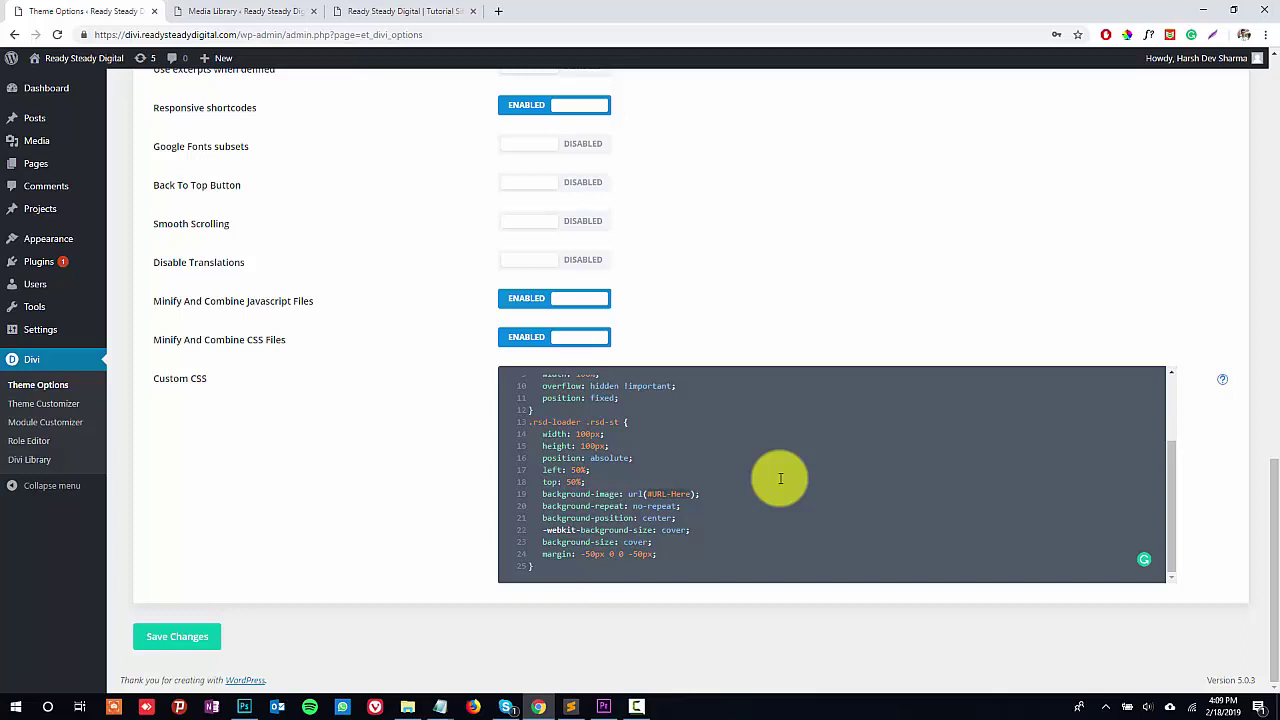
- Replace the selected #URL-Here placeholder in the Custom CSS with the copied cube GIF URL and save the theme options
key("ctrl+v")
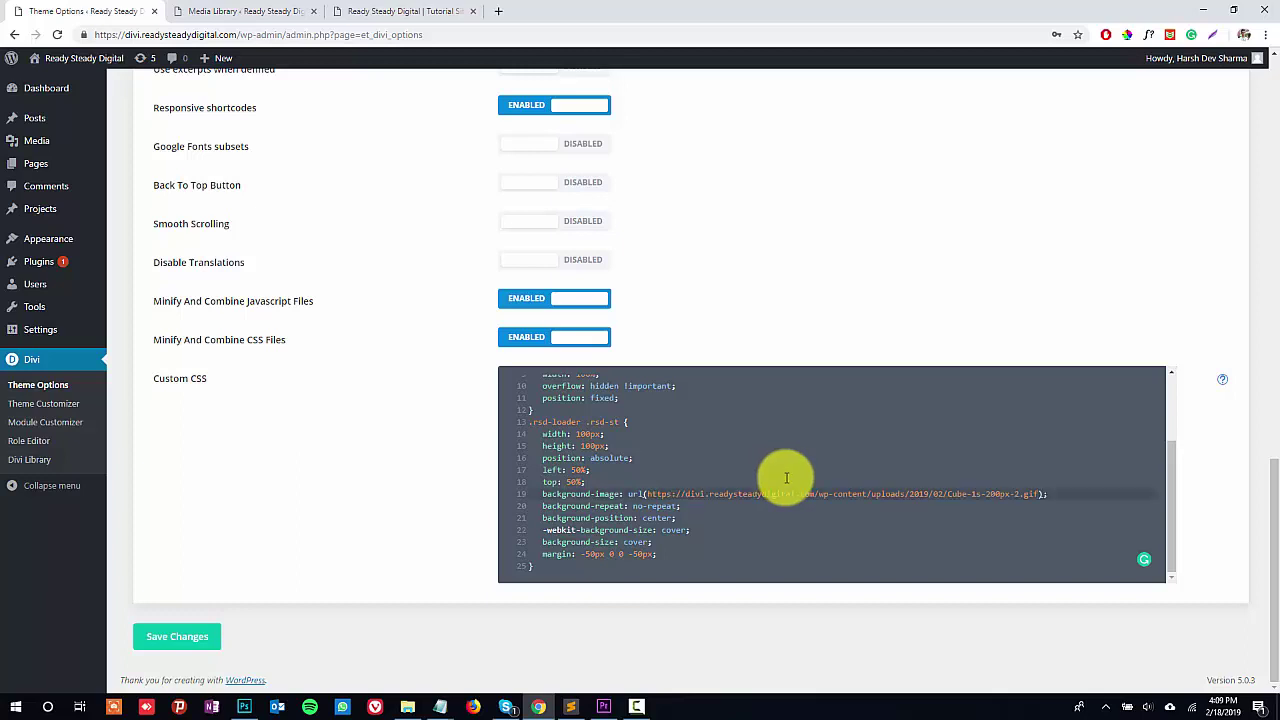
left_click(143, 638)
- Copy the whole <script> code from Sublime Text into the <head> code field of the Divi Integration settings
scroll(369, 420, "up", 15)
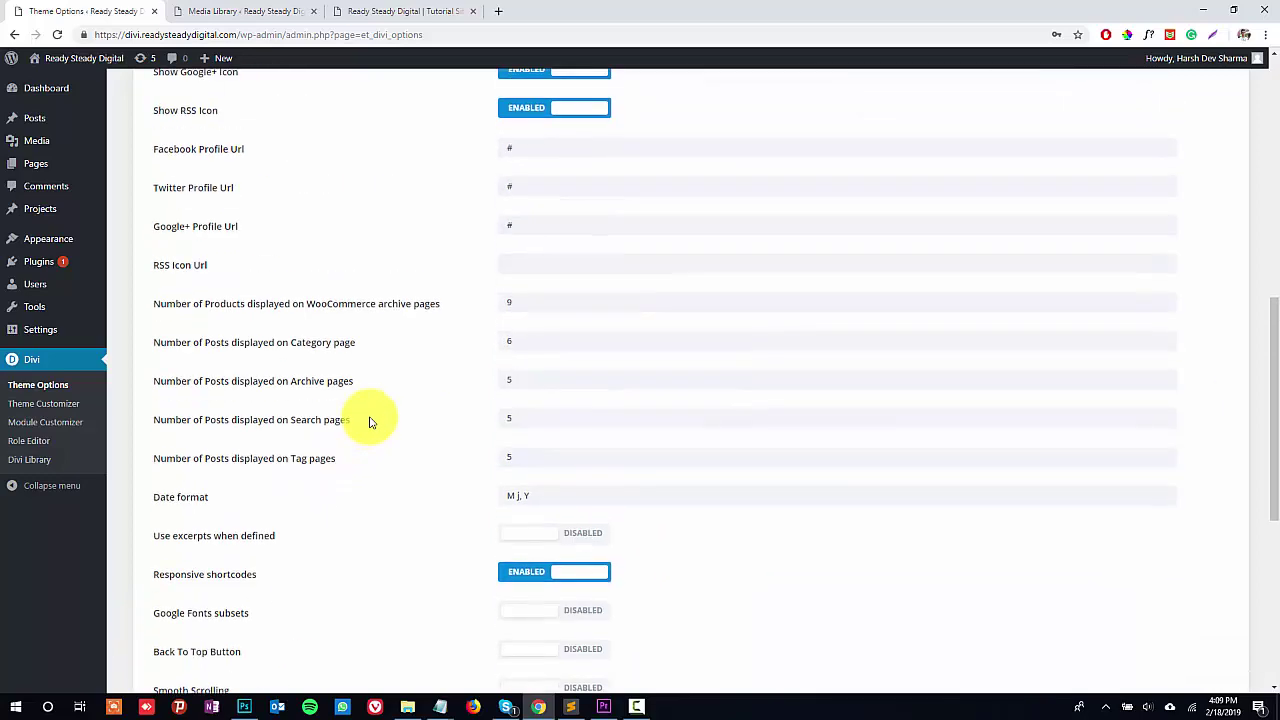
left_click(553, 187)
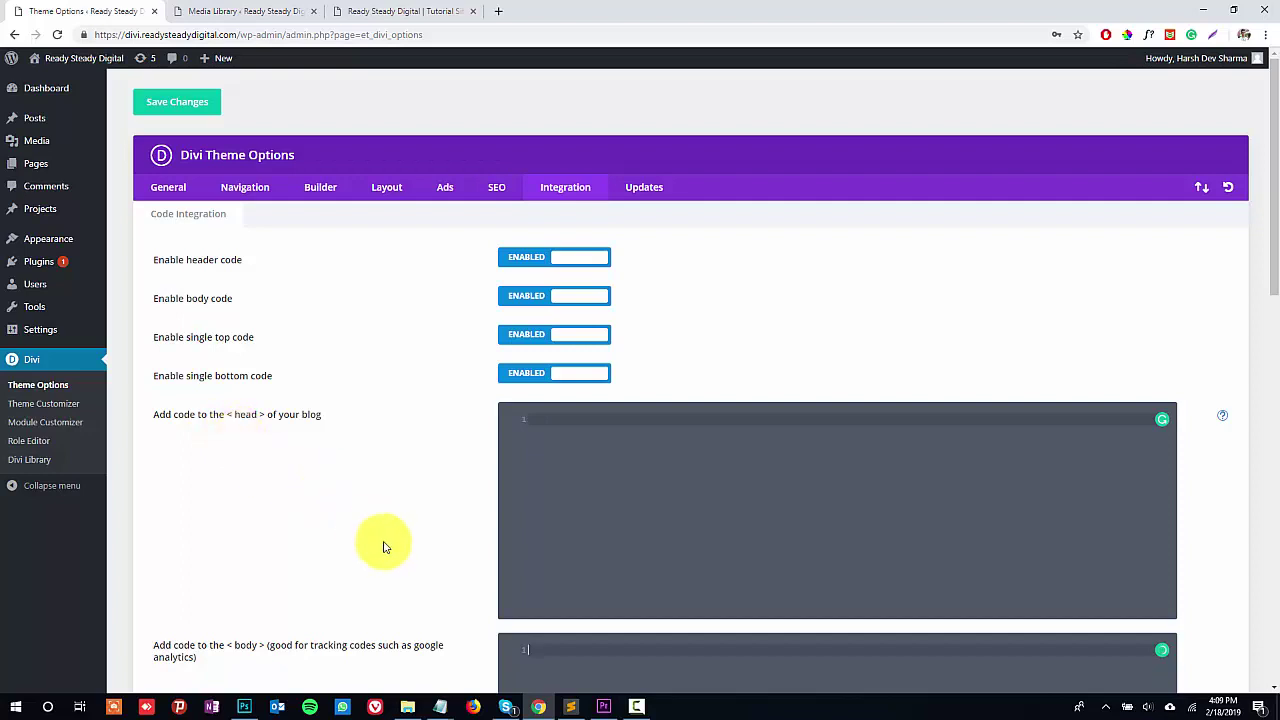
left_click(570, 706)
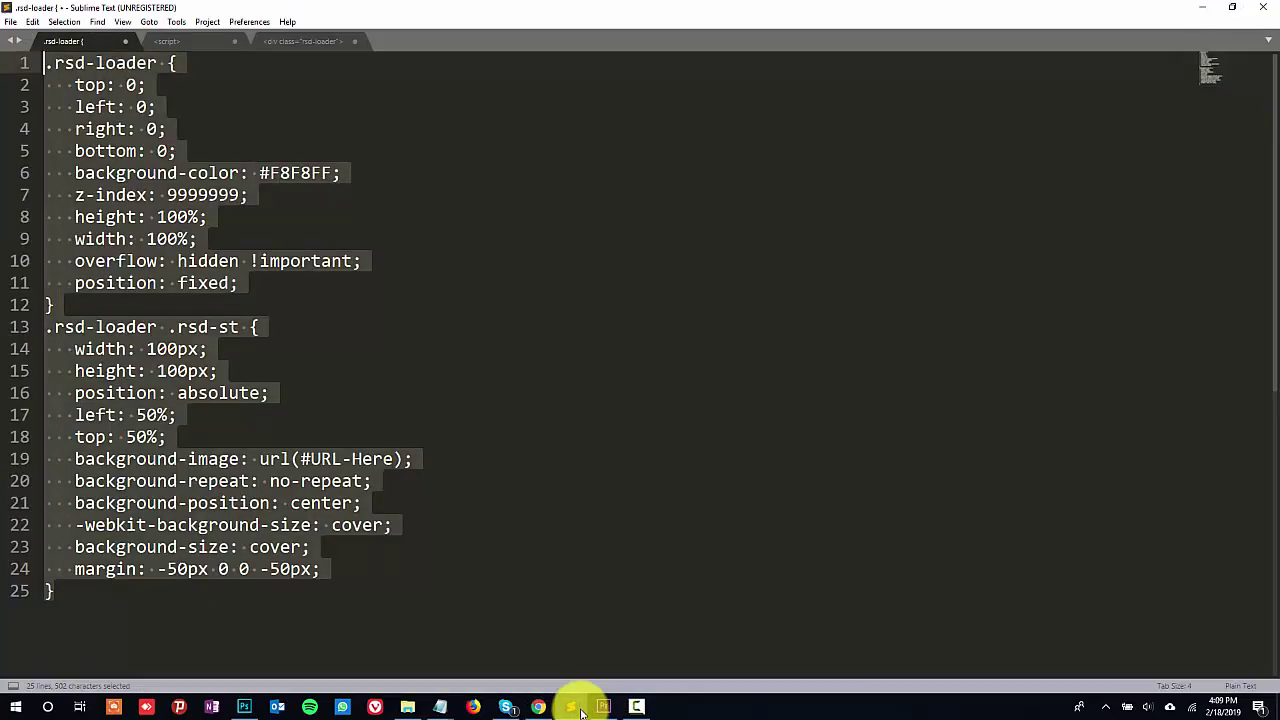
left_click(181, 43)
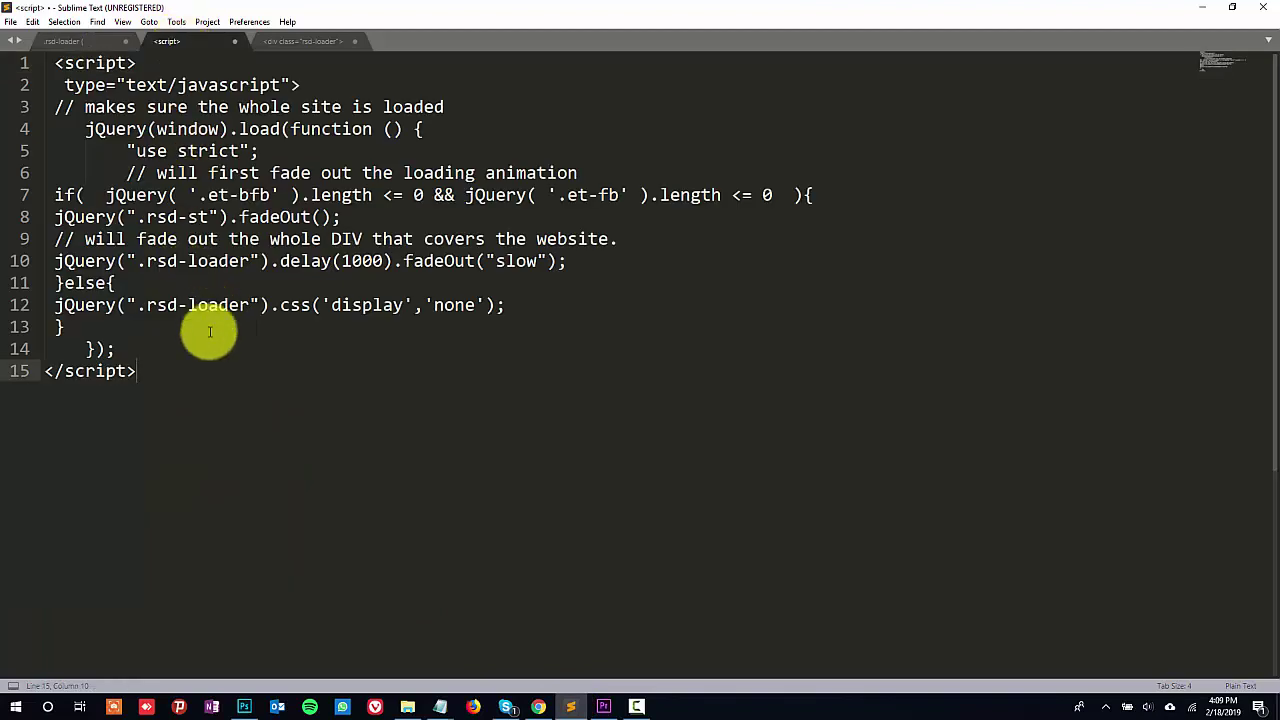
left_click_drag(134, 369, 52, 64)
right_click(152, 157)
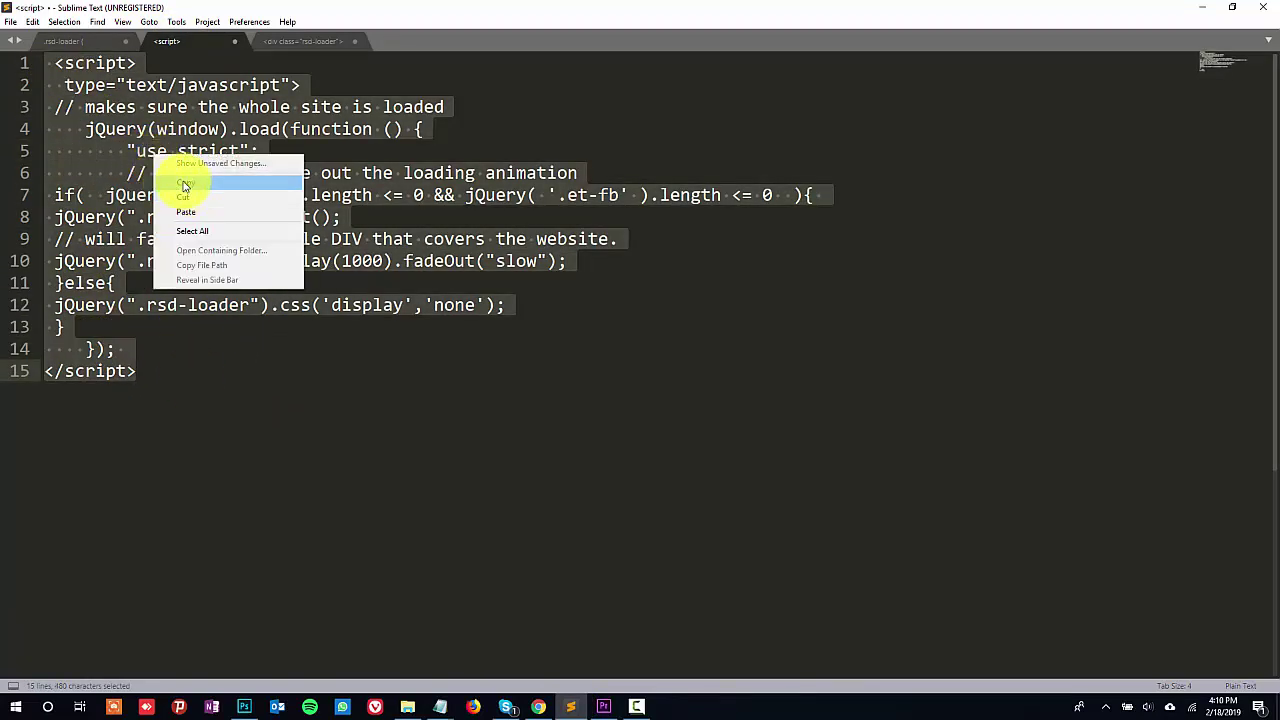
left_click(184, 185)
left_click(537, 706)
left_click(592, 514)
key("ctrl+v")
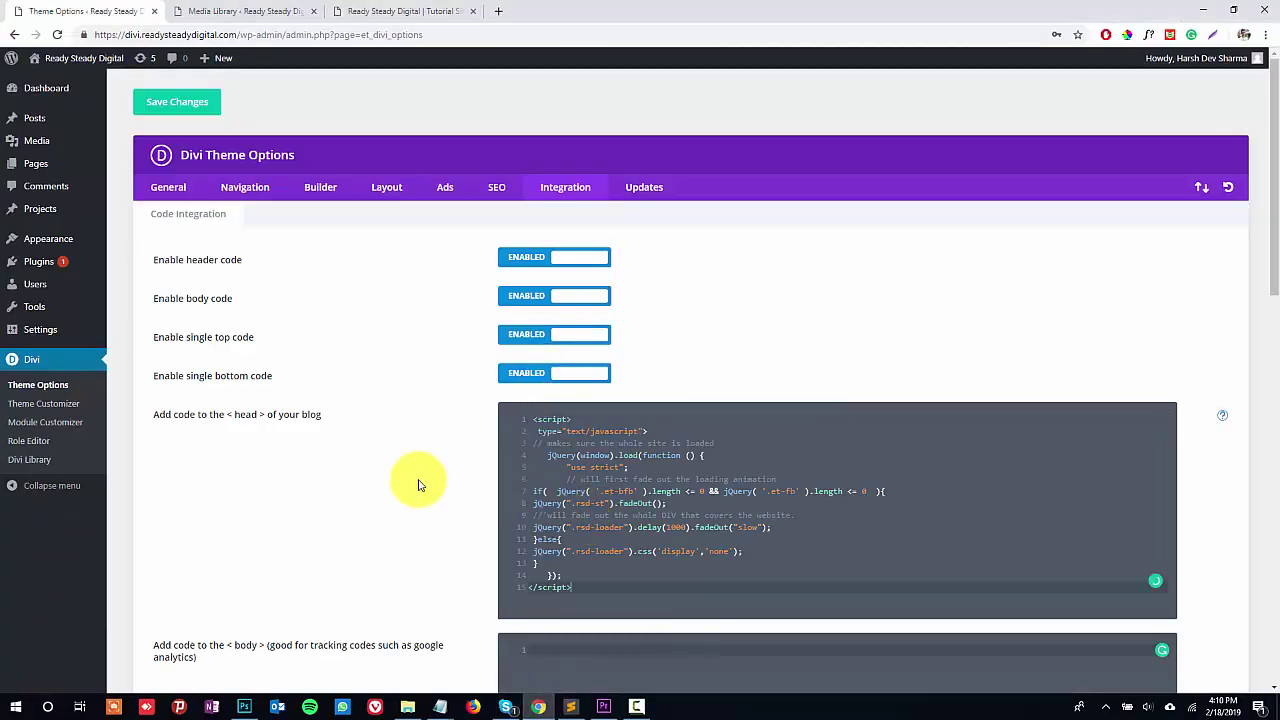
- Copy the rsd-loader div code from Sublime Text into the <body> code field of the Integration settings and save the changes
scroll(418, 480, "down", 3)
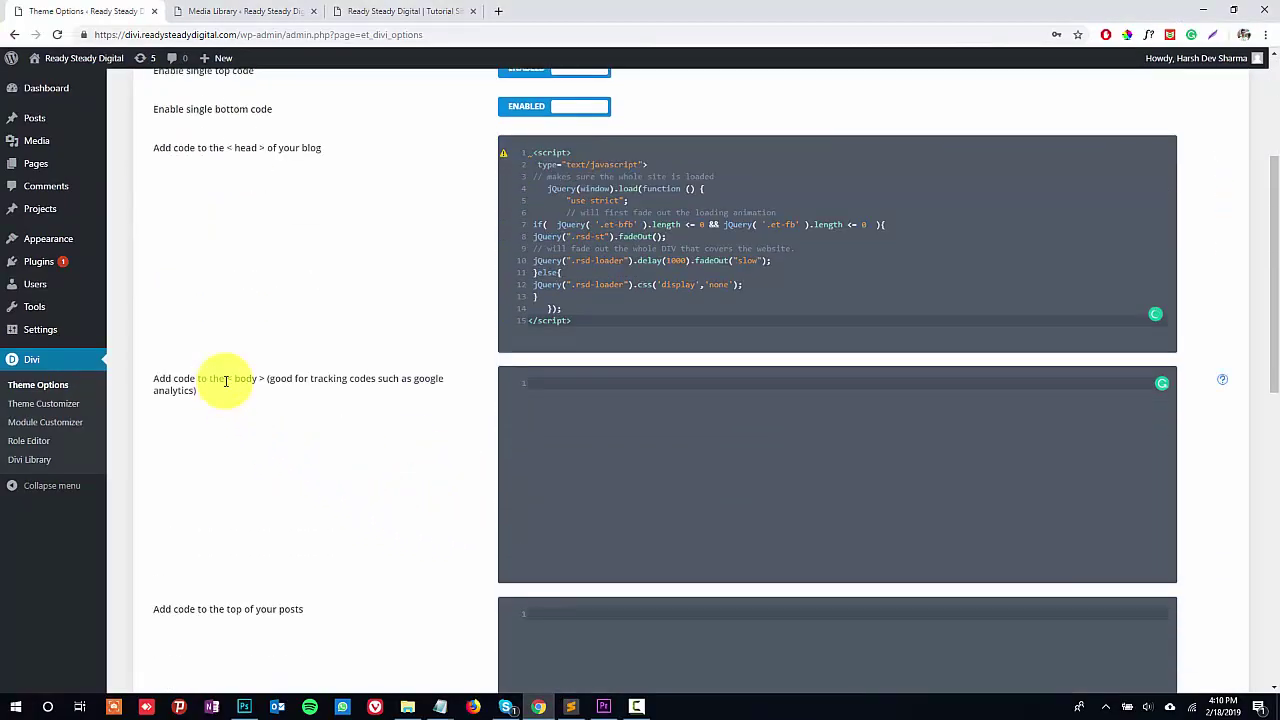
left_click(272, 383)
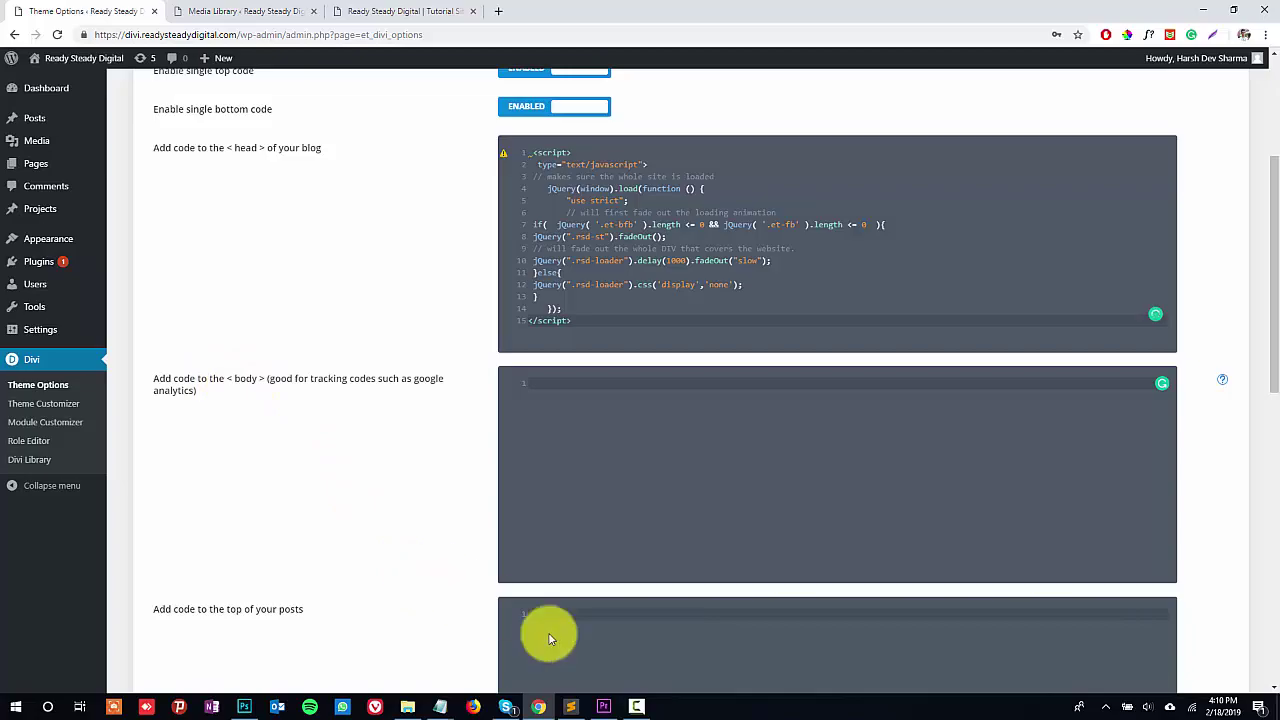
left_click(566, 708)
left_click(303, 41)
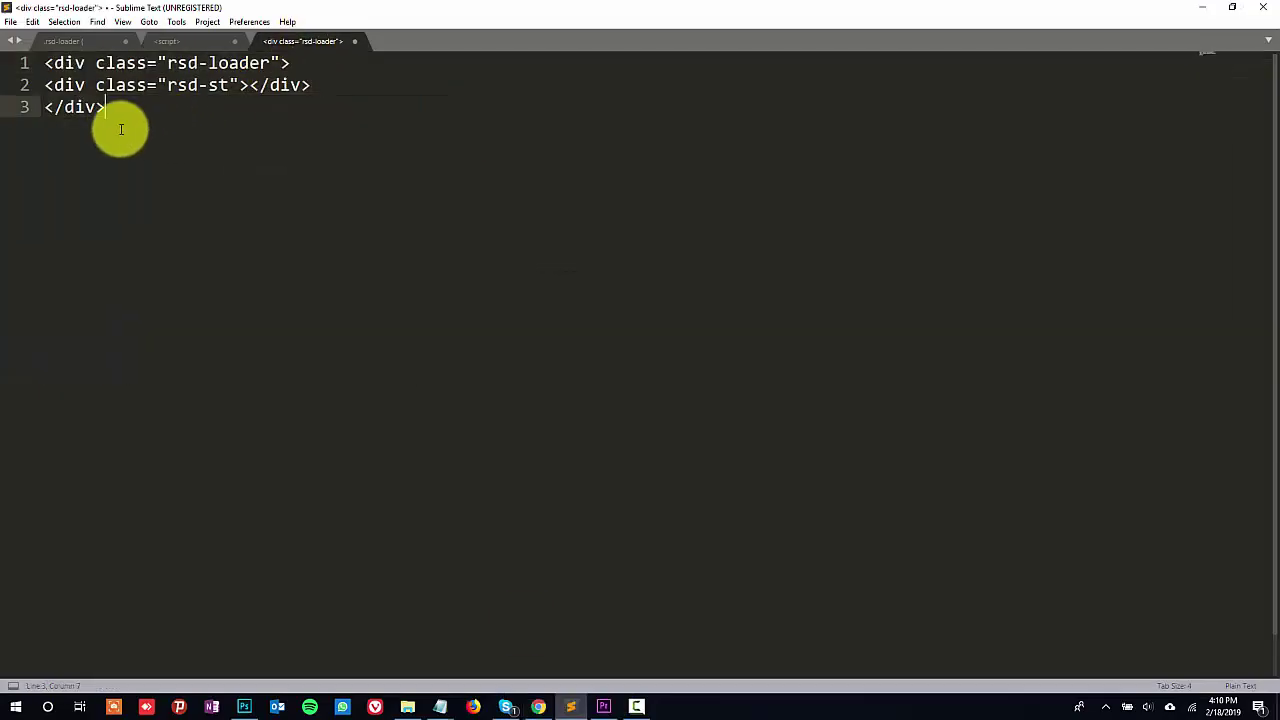
key("ctrl+a")
key("ctrl+c")
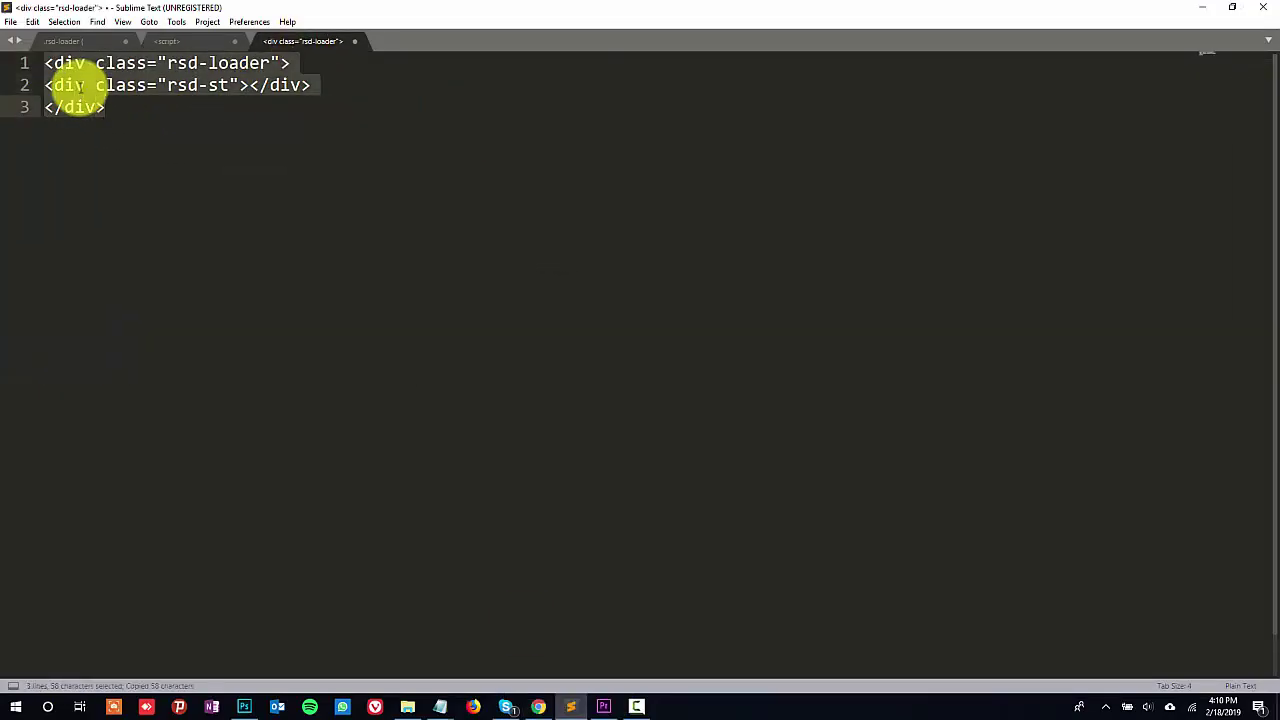
left_click(538, 707)
left_click(551, 400)
key("ctrl+v")
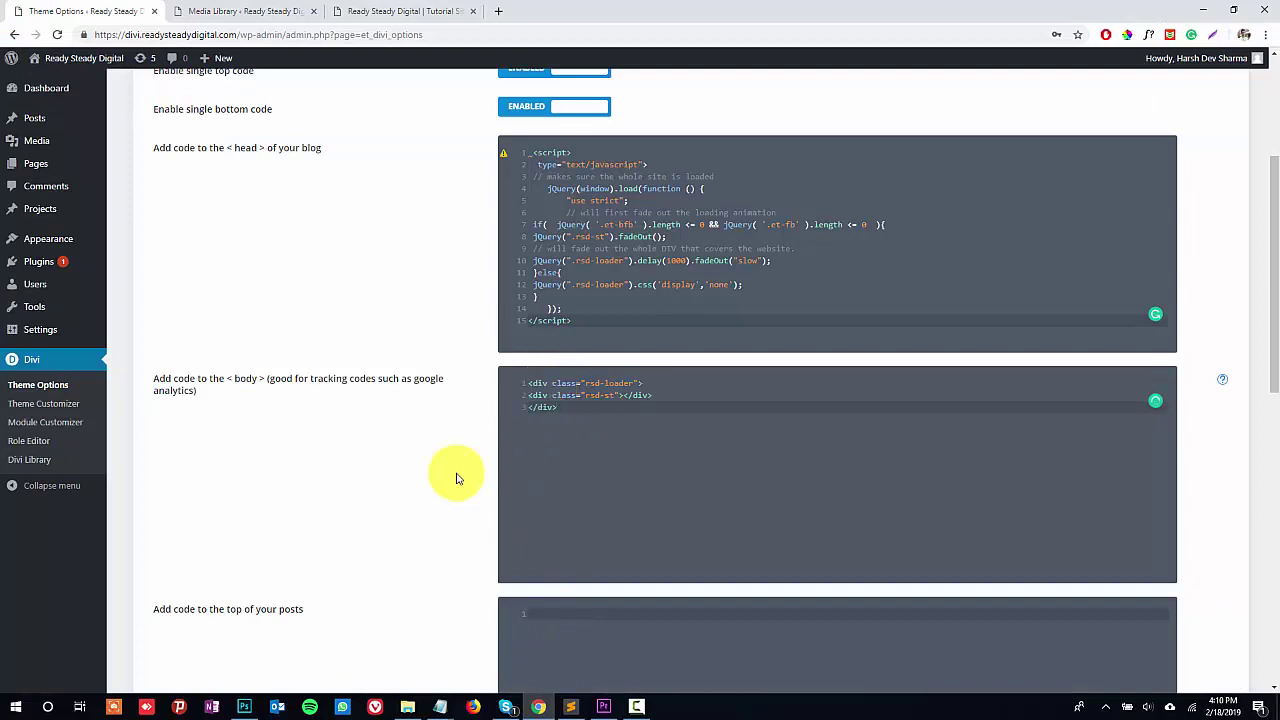
scroll(456, 478, "down", 8)
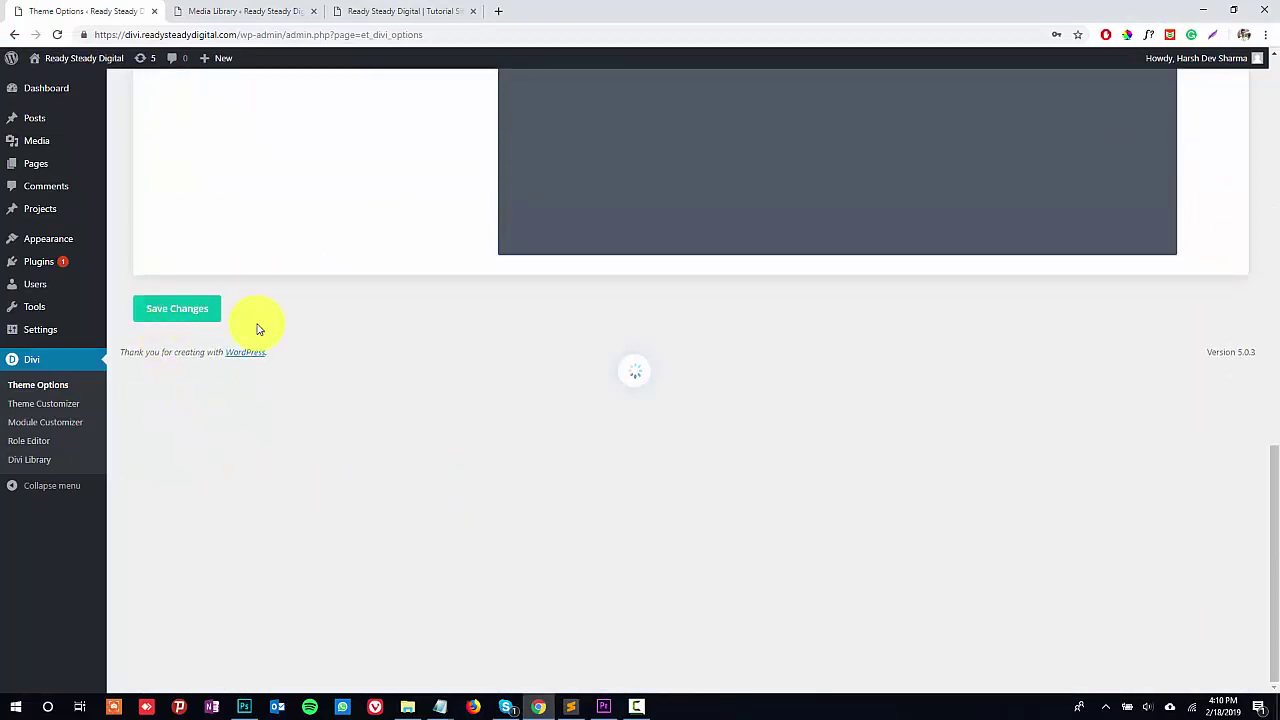
- Switch to the live Ready Steady Digital homepage and look through its images, buttons and videos
left_click(405, 10)
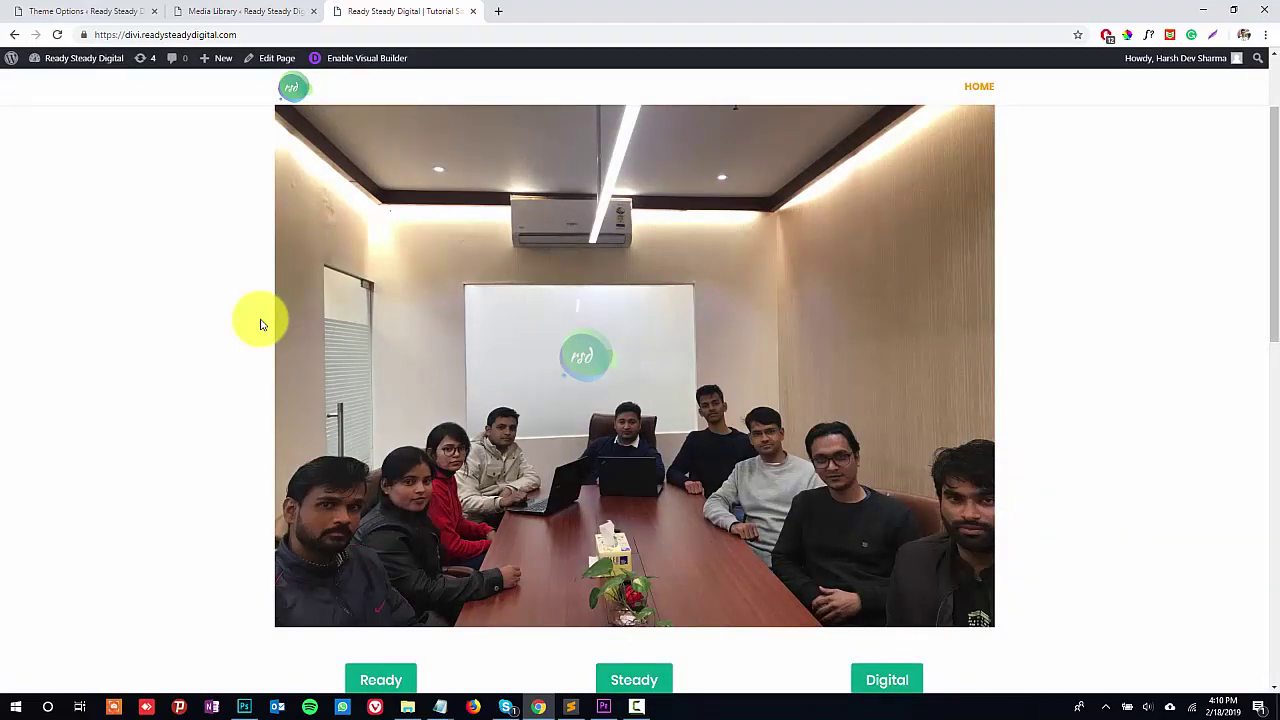
scroll(260, 330, "down", 6)
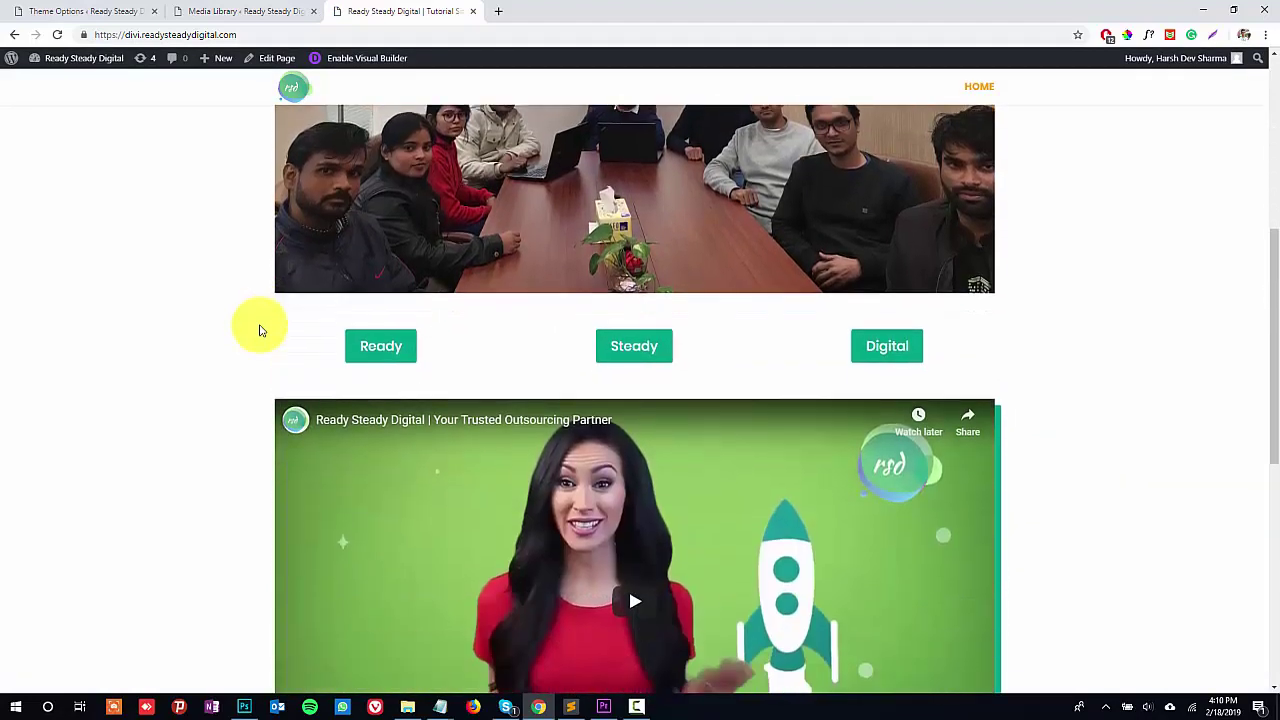
scroll(260, 335, "down", 3)
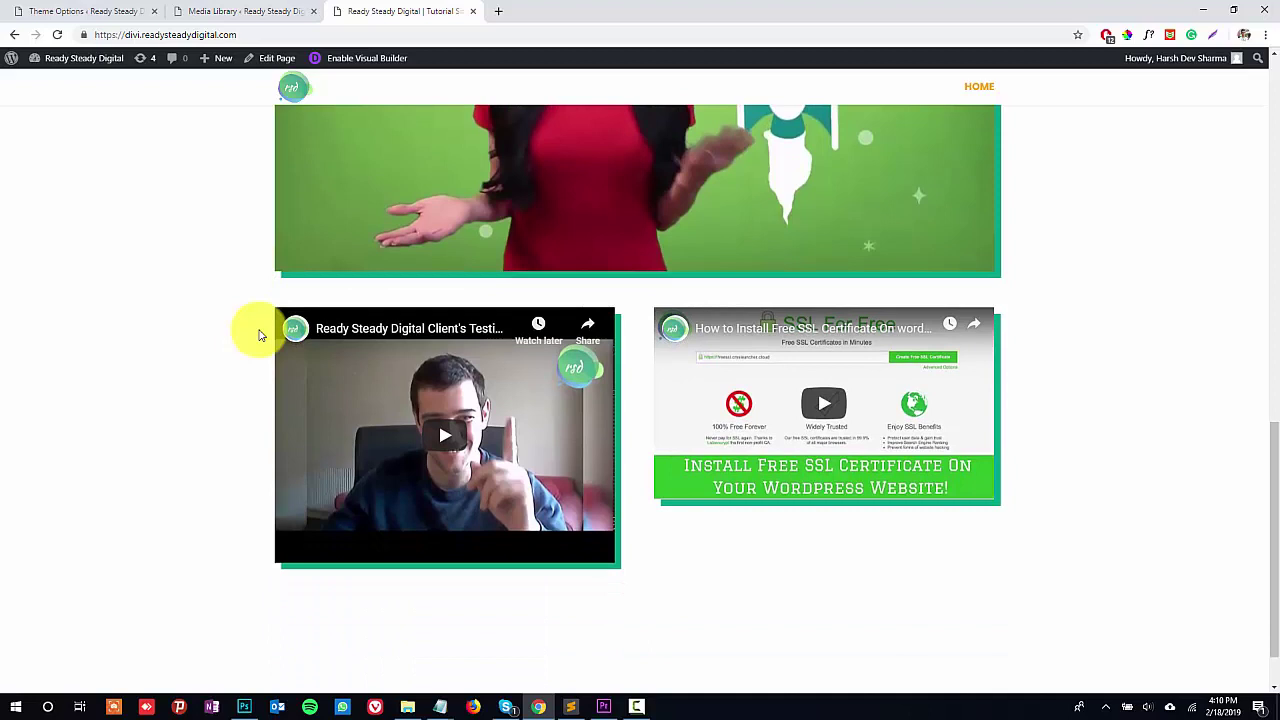
scroll(258, 335, "up", 3)
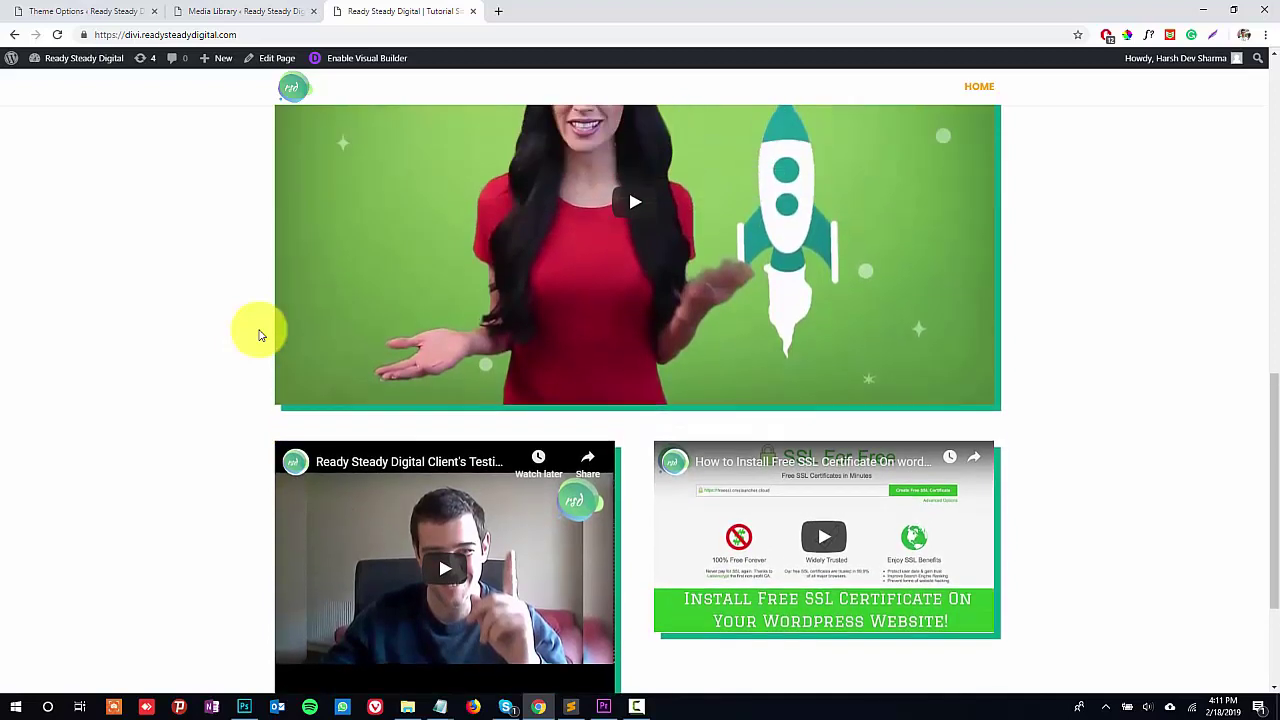
scroll(257, 334, "up", 1)
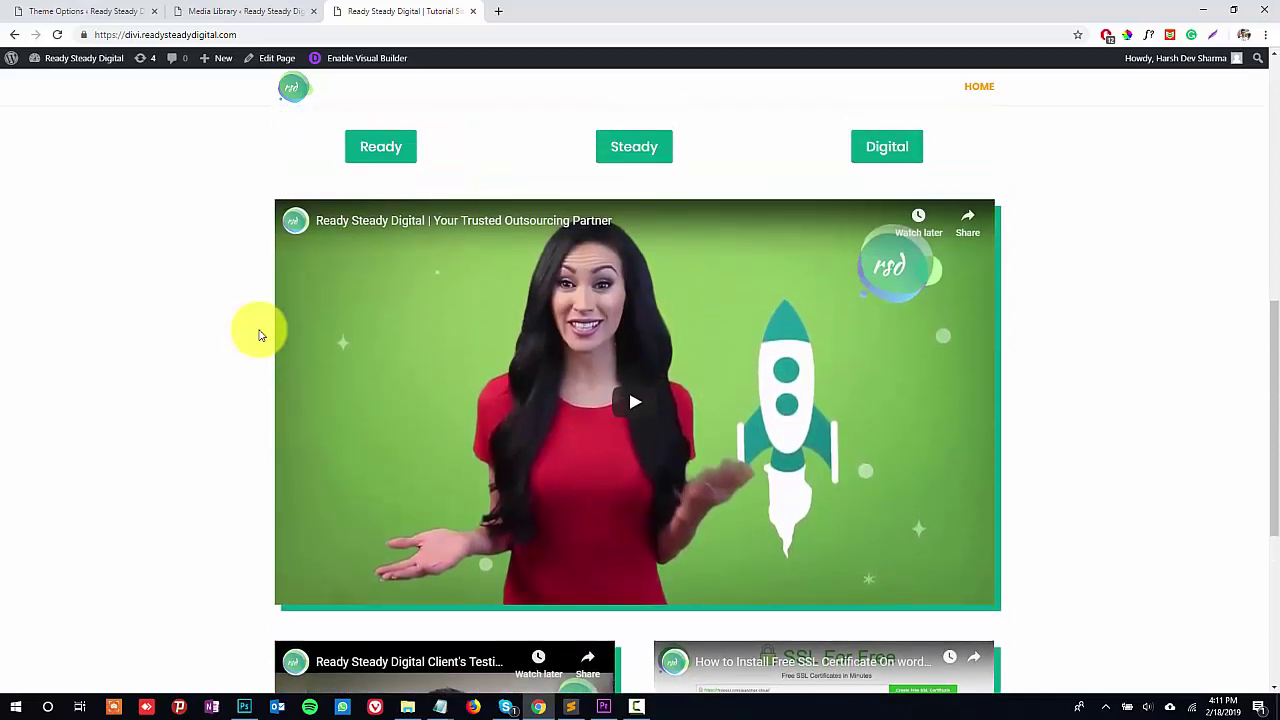